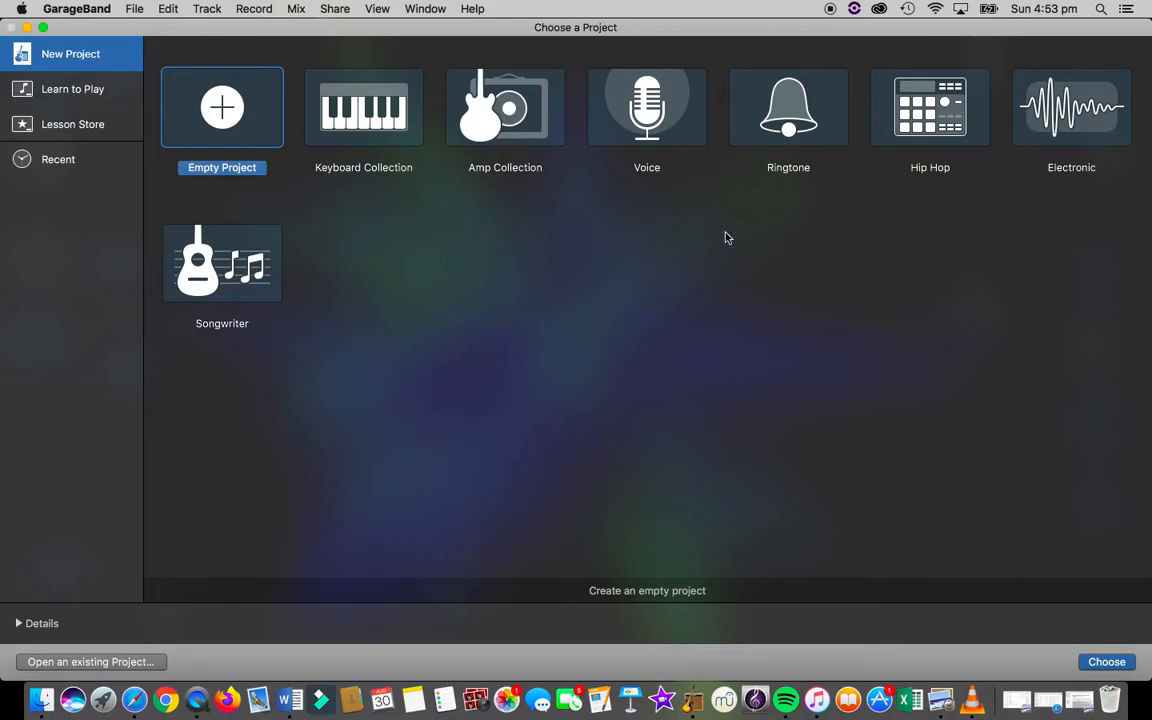
# Step: Create an empty project with one microphone audio track using Input 1
pyautogui.click(1106, 663)
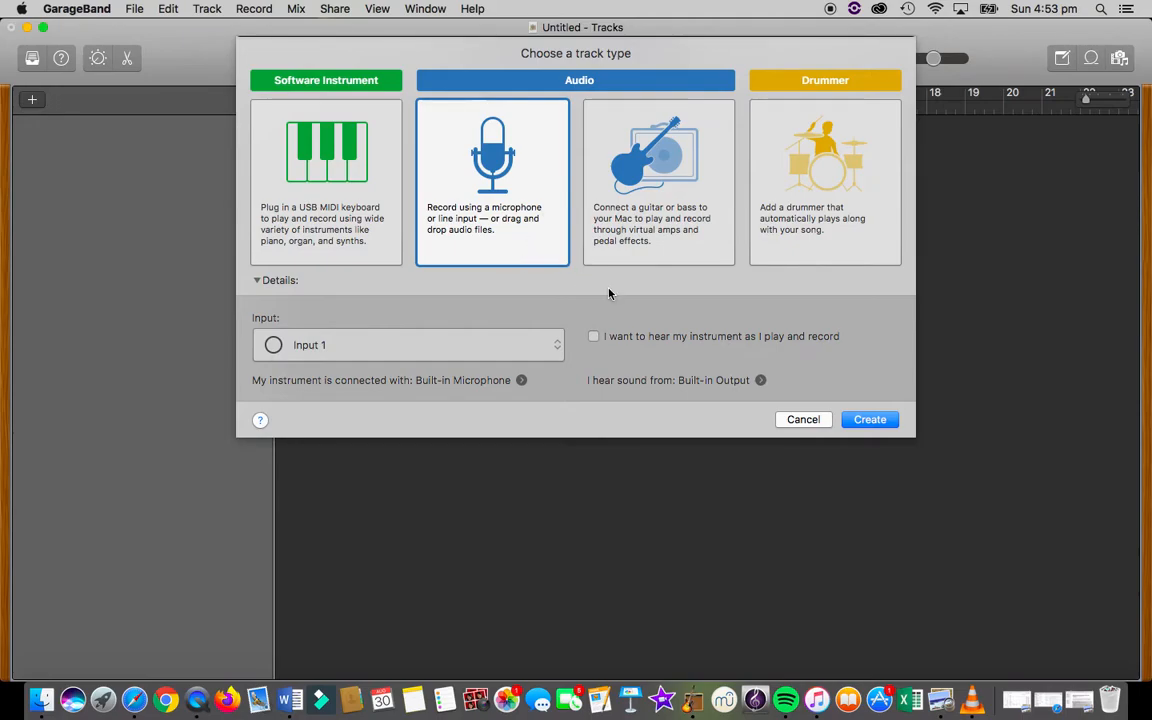
pyautogui.click(869, 420)
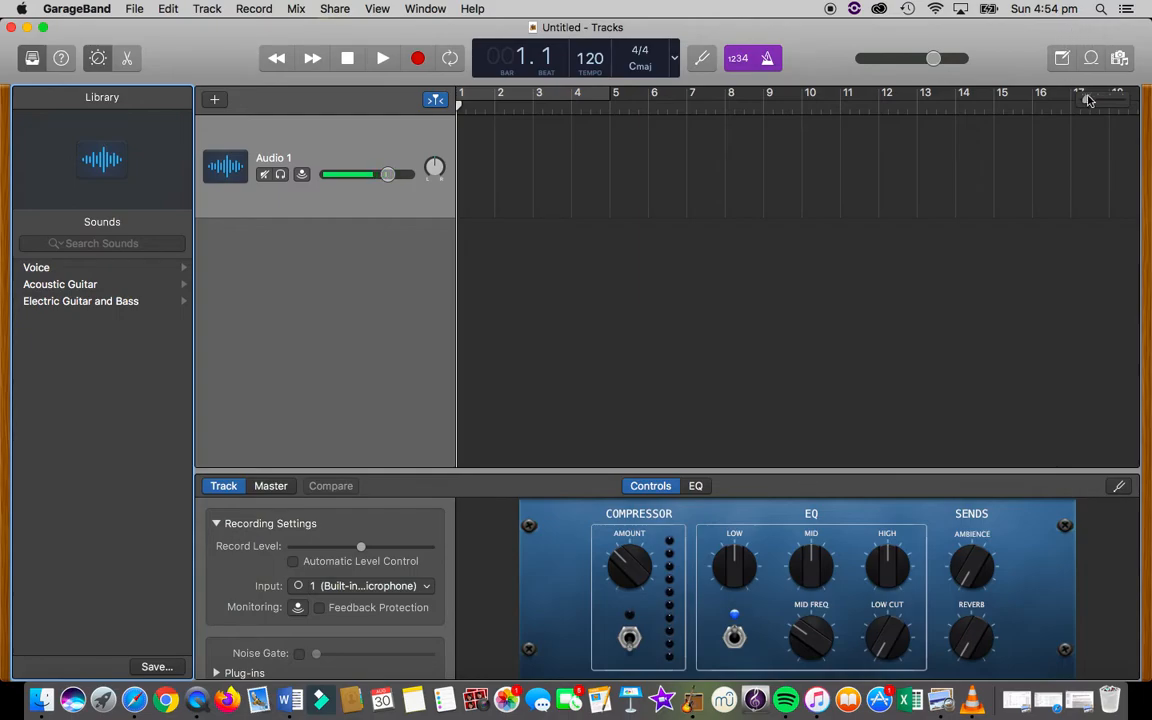
# Step: Filter the Apple Loops by instrument All Drums, genre Hip Hop/R&B and mood Grooving
pyautogui.click(1091, 58)
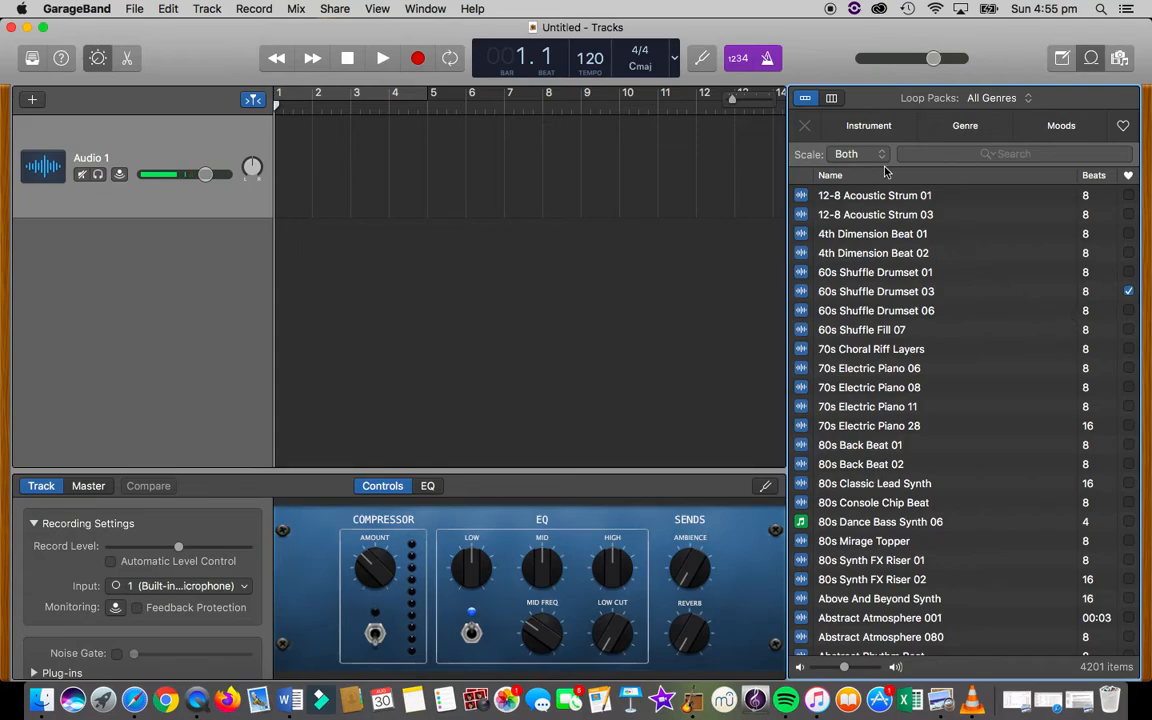
pyautogui.click(869, 128)
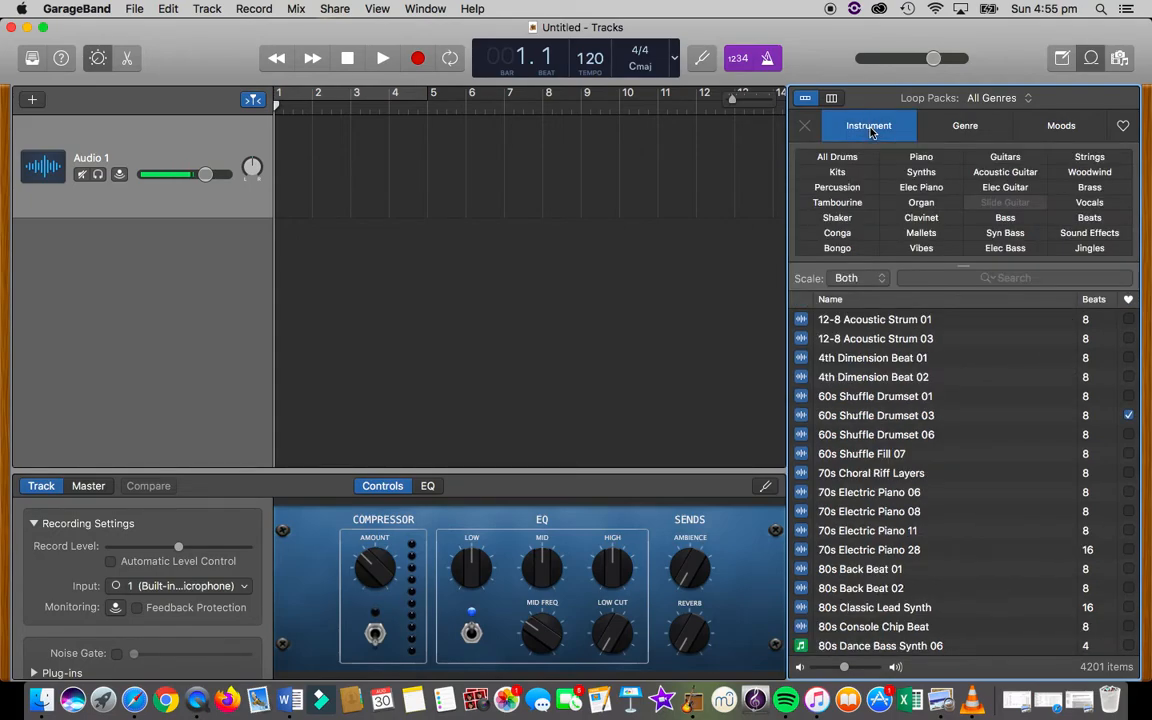
pyautogui.click(840, 158)
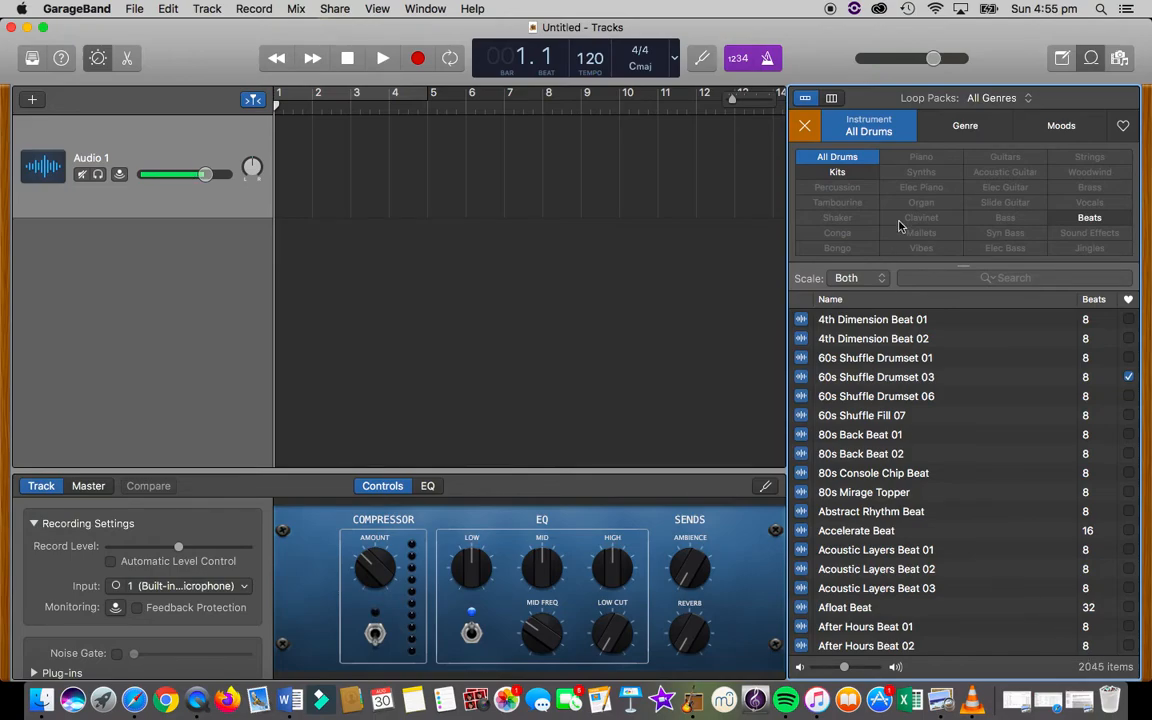
pyautogui.click(965, 128)
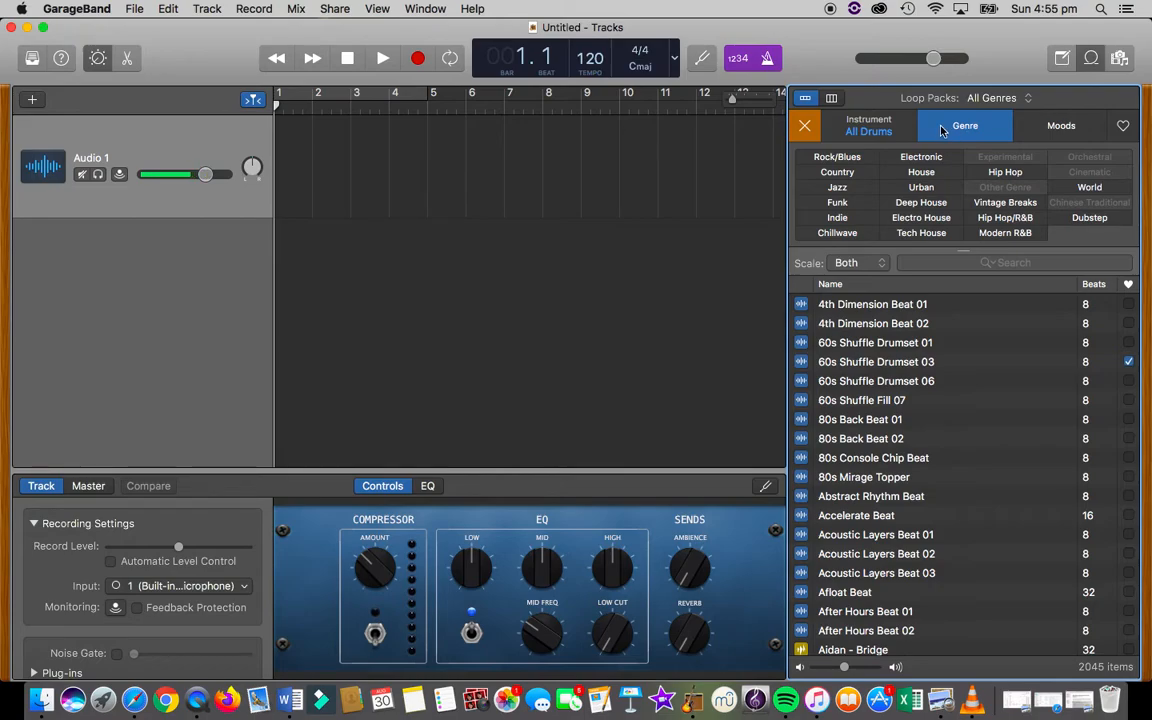
pyautogui.click(1000, 219)
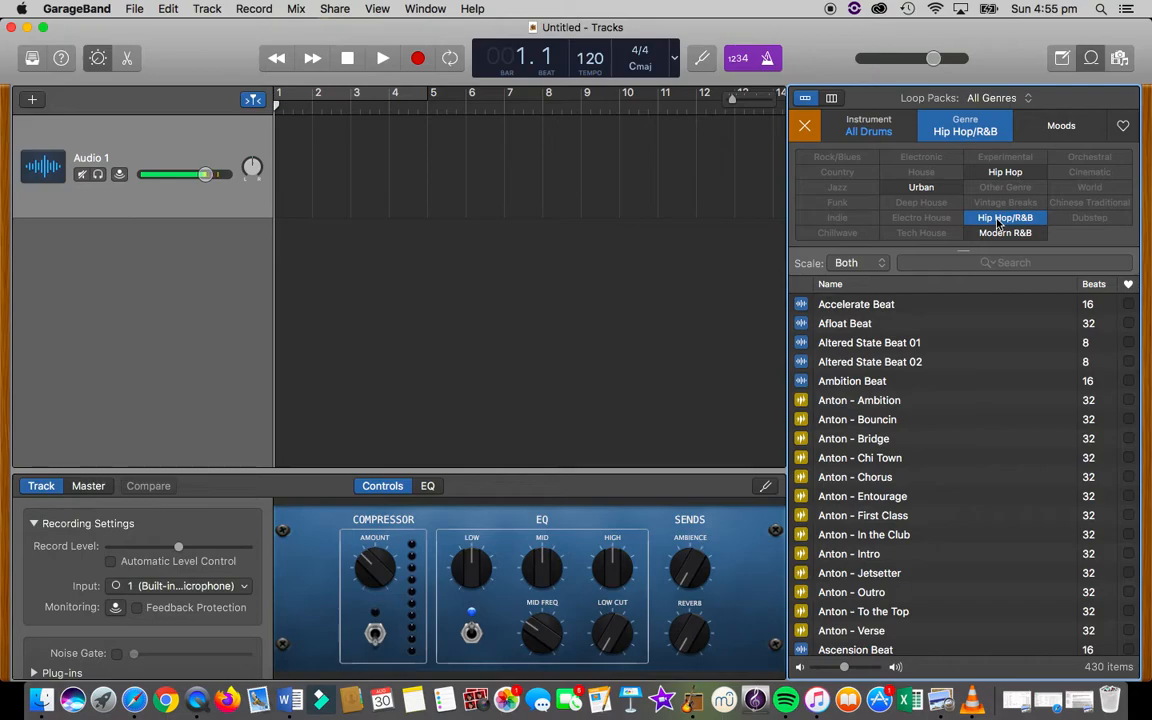
pyautogui.click(1066, 132)
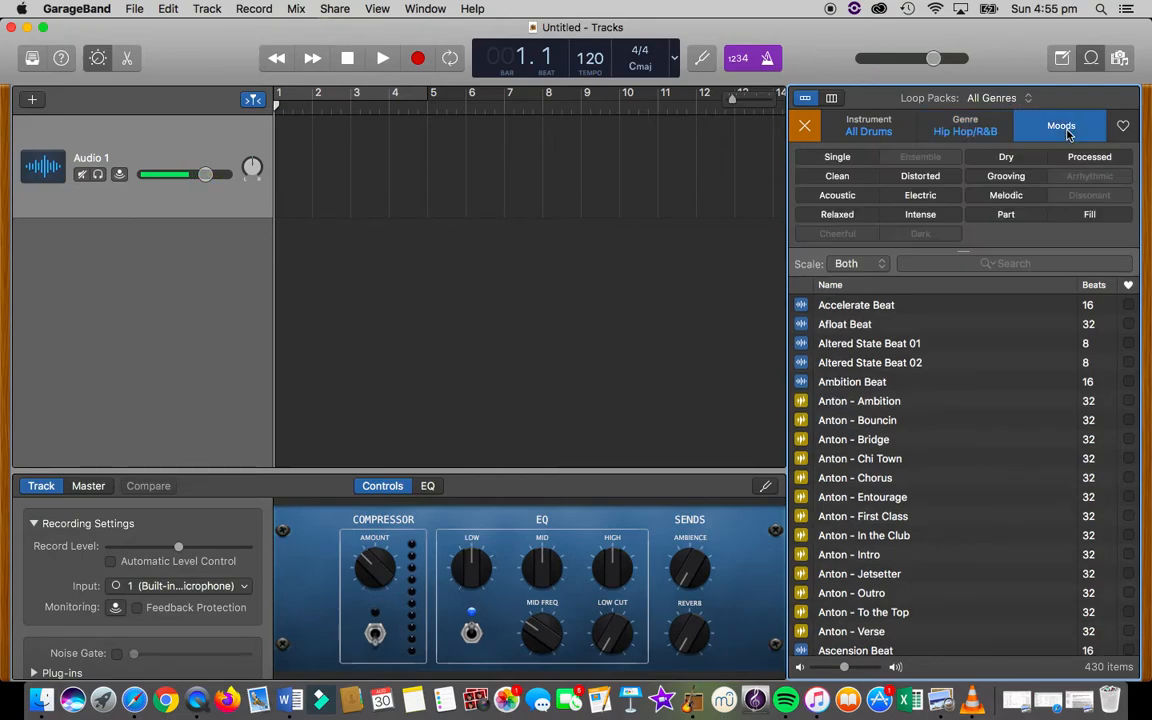
pyautogui.click(1008, 177)
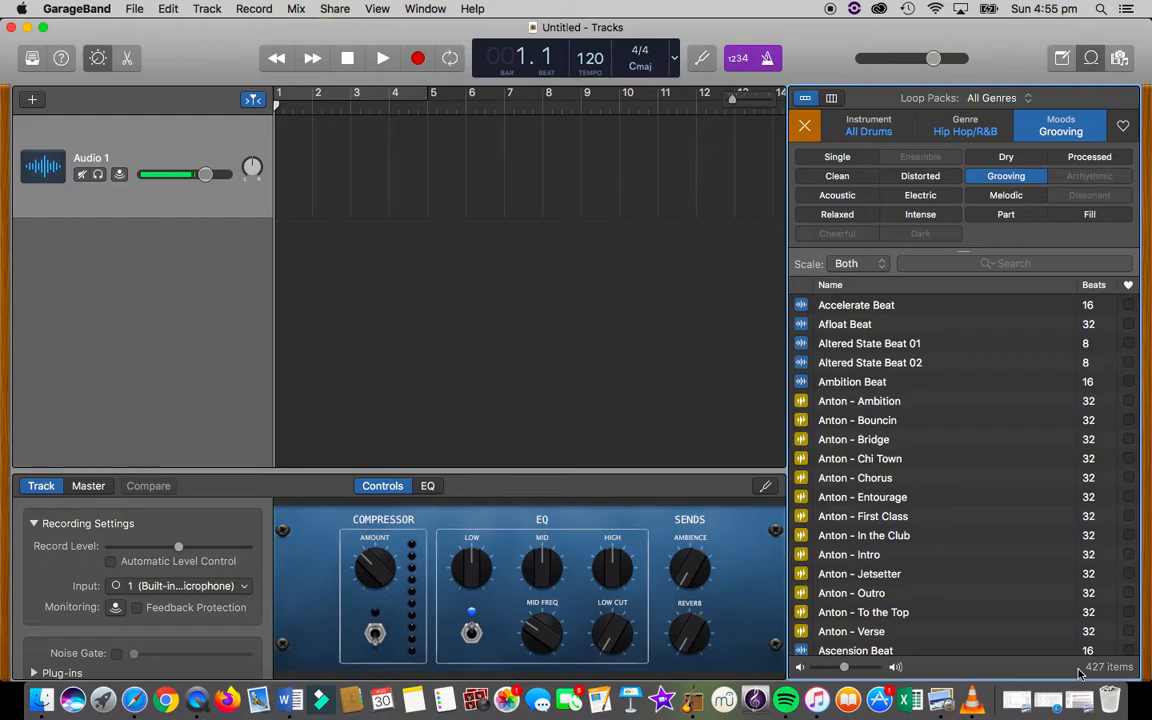
# Step: Audition the Aurora Beat loop and raise the system volume
pyautogui.scroll(-5, 1006, 537)
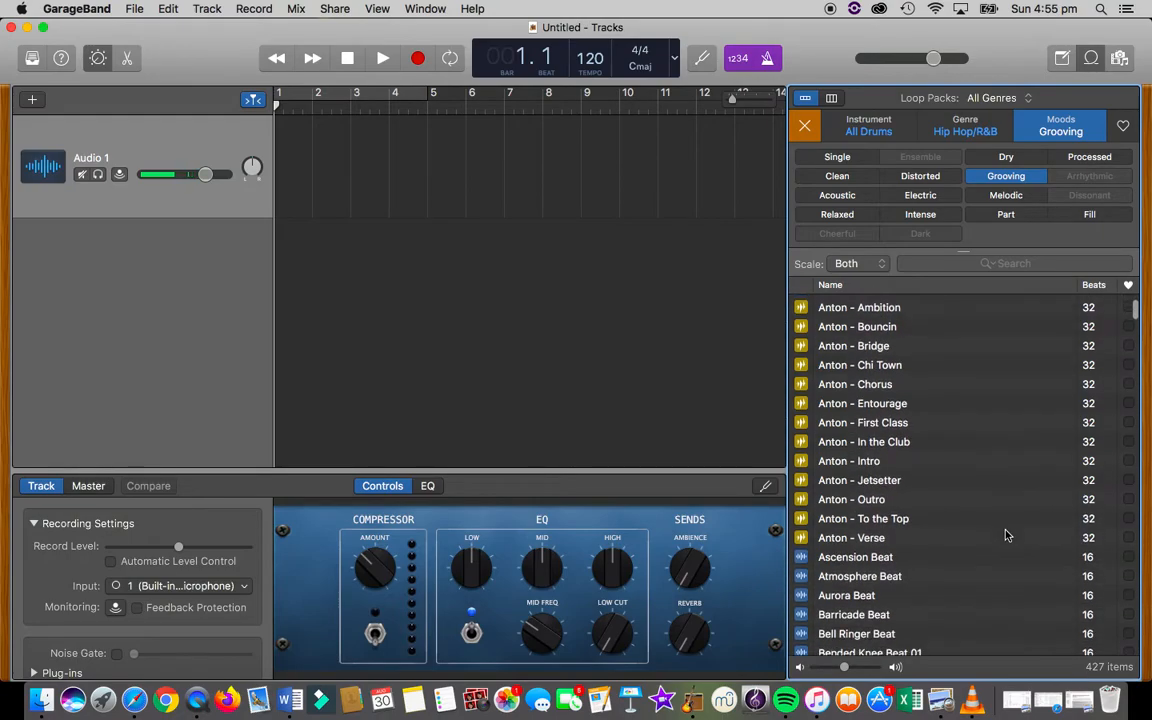
pyautogui.scroll(-5, 1006, 537)
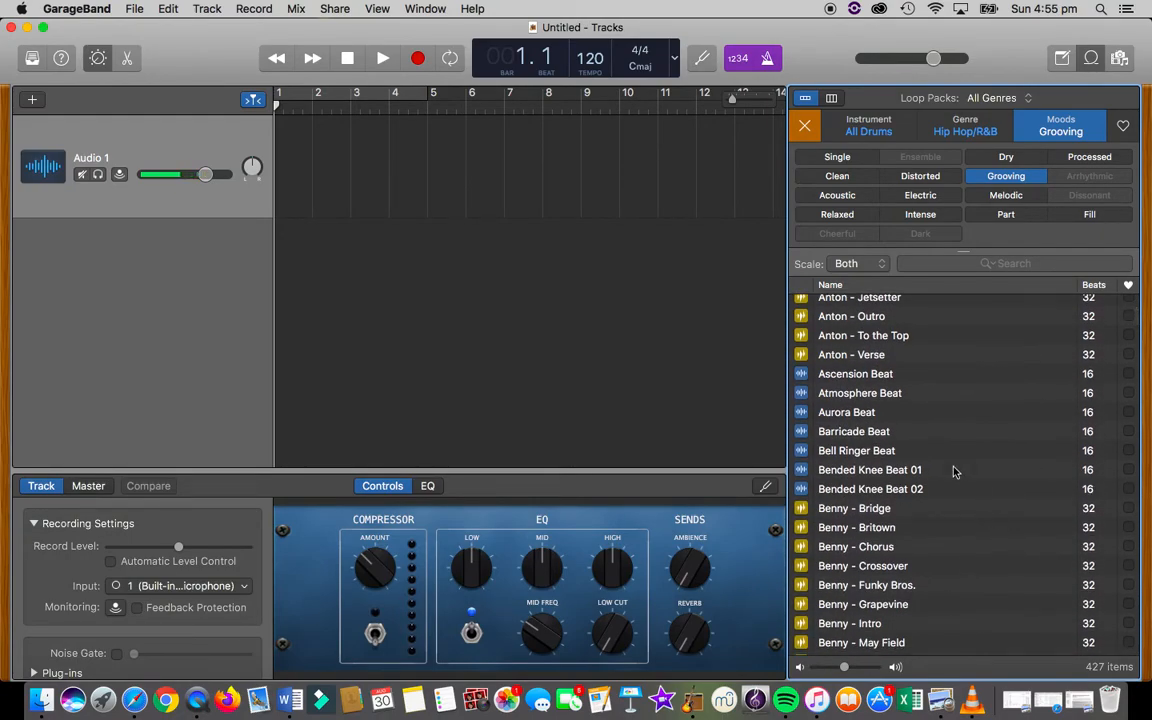
pyautogui.click(853, 415)
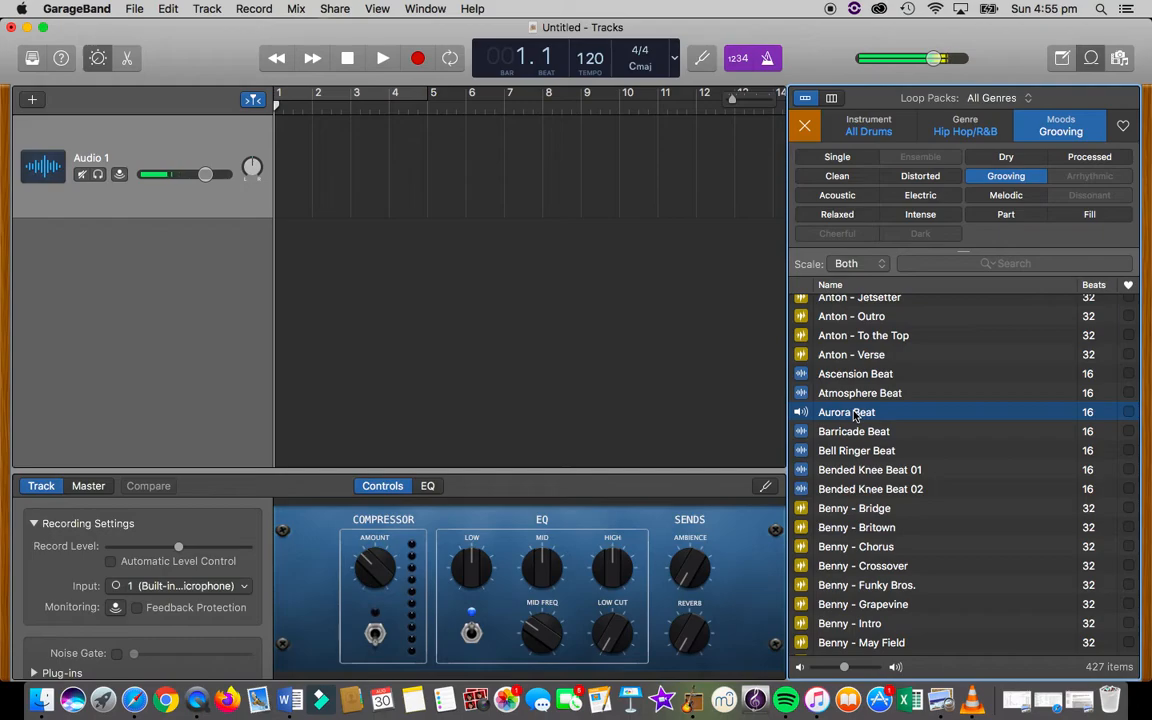
pyautogui.press('XF86AudioLowerVolume')
pyautogui.press('XF86AudioRaiseVolume')
pyautogui.press('XF86AudioRaiseVolume')
pyautogui.press('XF86AudioRaiseVolume')
pyautogui.press('XF86AudioRaiseVolume')
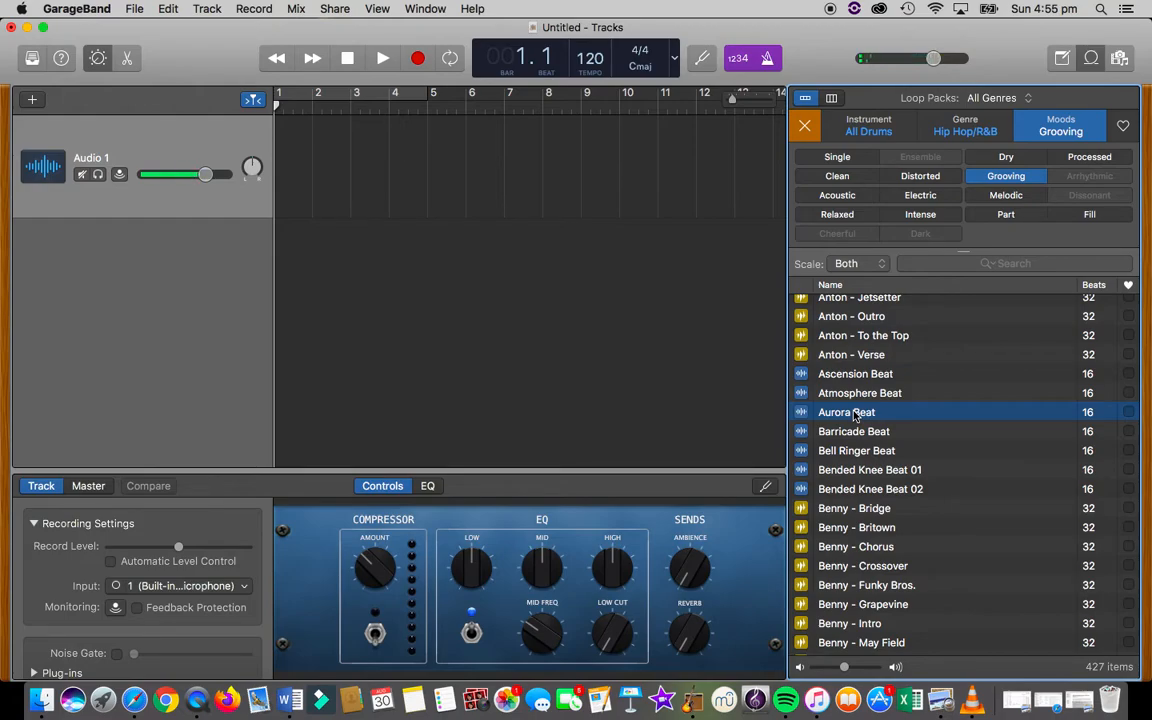
# Step: Audition the Bongo Room Beat, Brass Brigade Topper and Closing Credits Beat 01 loops
pyautogui.scroll(-10, 854, 416)
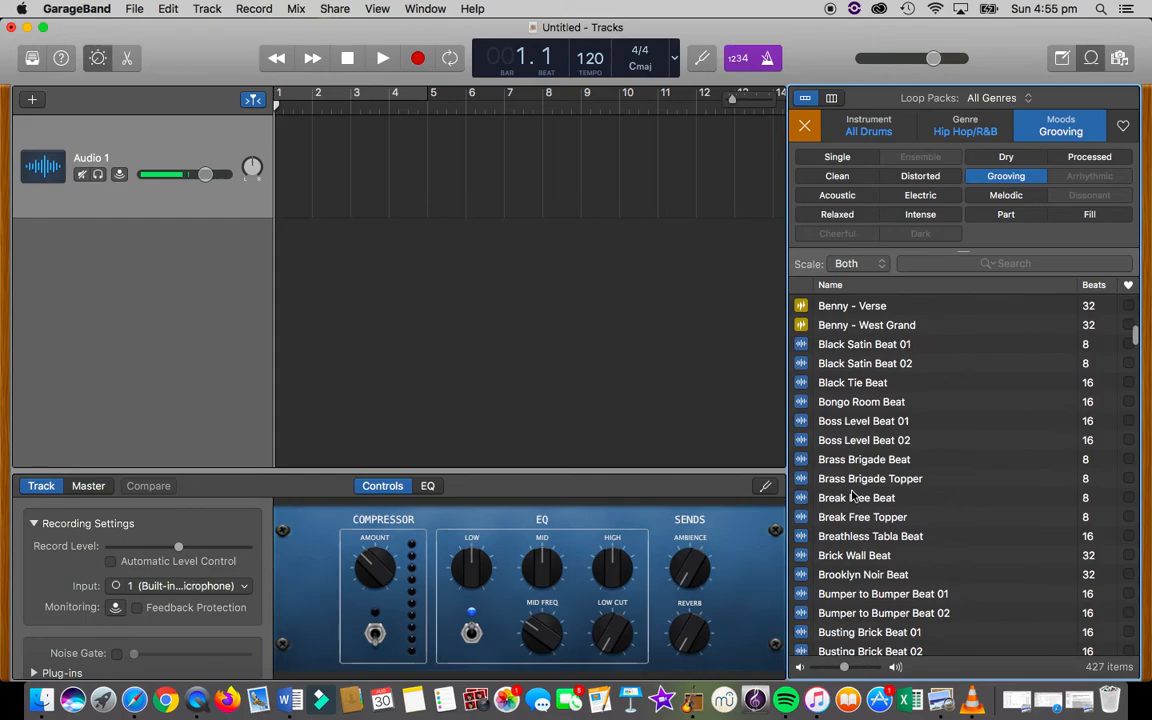
pyautogui.click(848, 404)
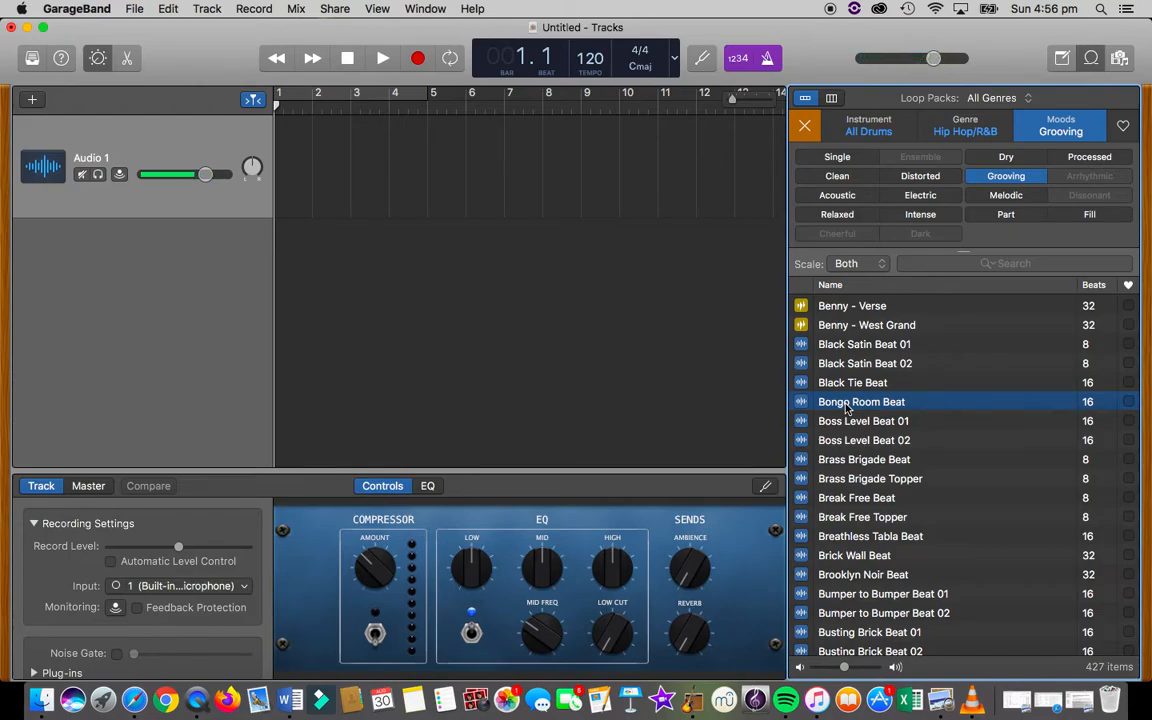
pyautogui.click(850, 480)
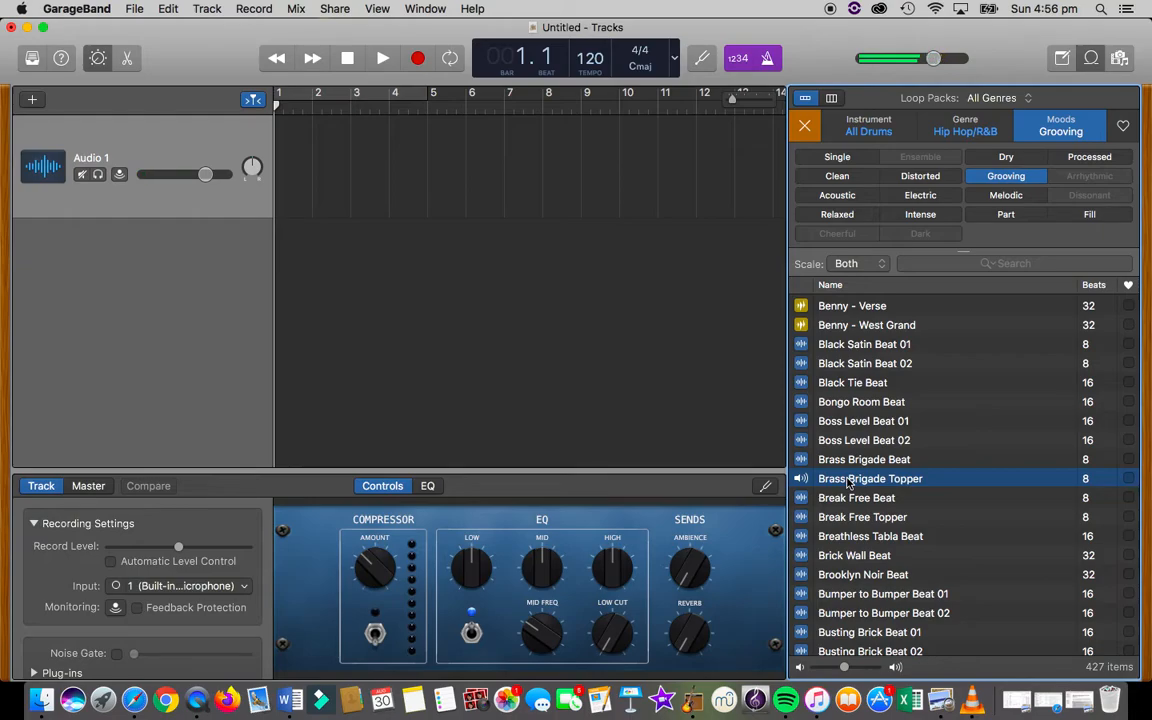
pyautogui.scroll(-15, 898, 584)
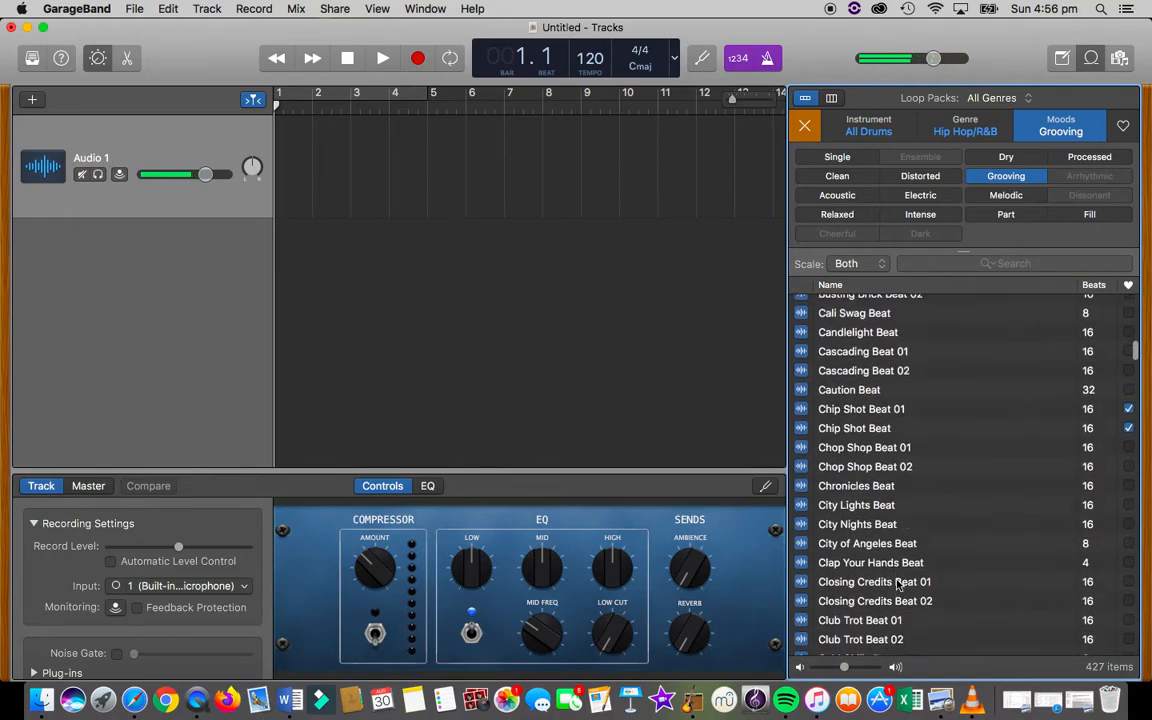
pyautogui.scroll(-2, 898, 584)
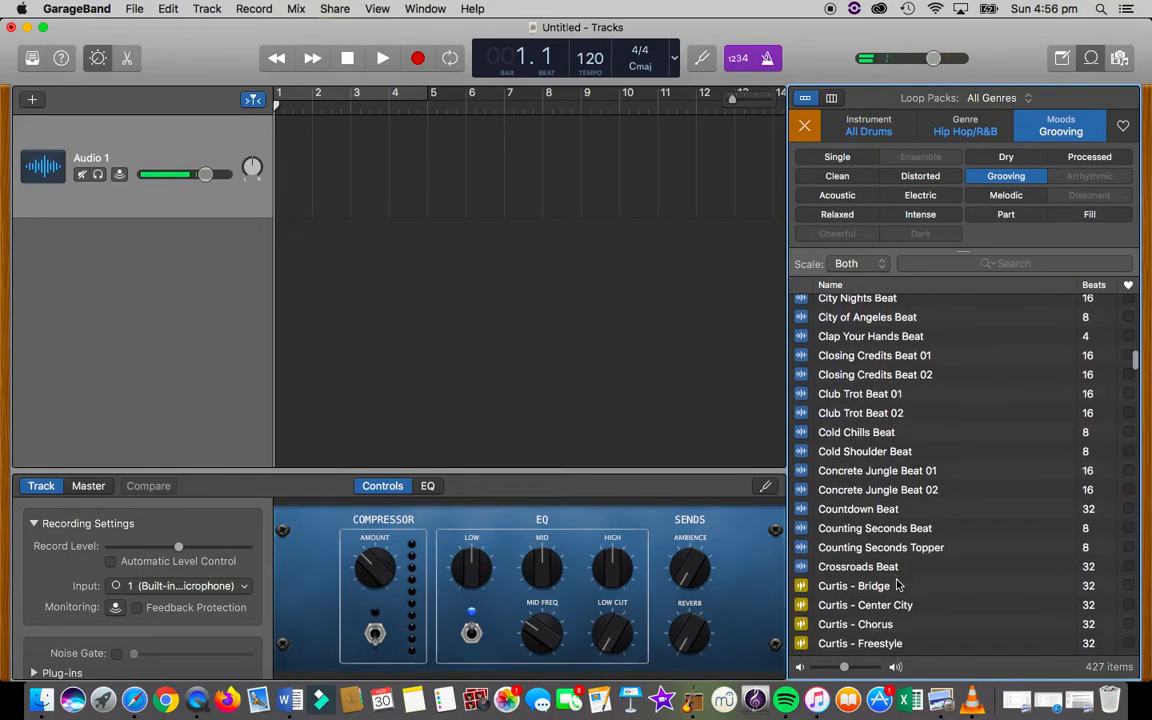
pyautogui.click(852, 358)
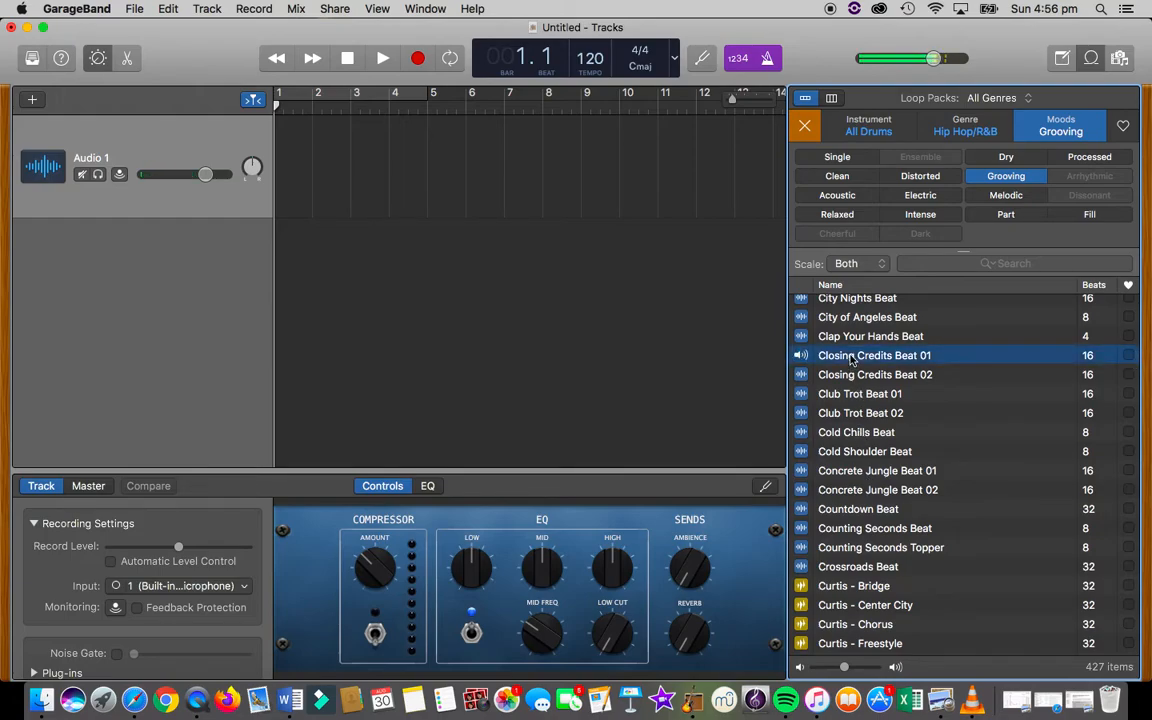
# Step: Audition the Club Trot Beat 01 loop and place it on the audio track at bar 1
pyautogui.click(857, 396)
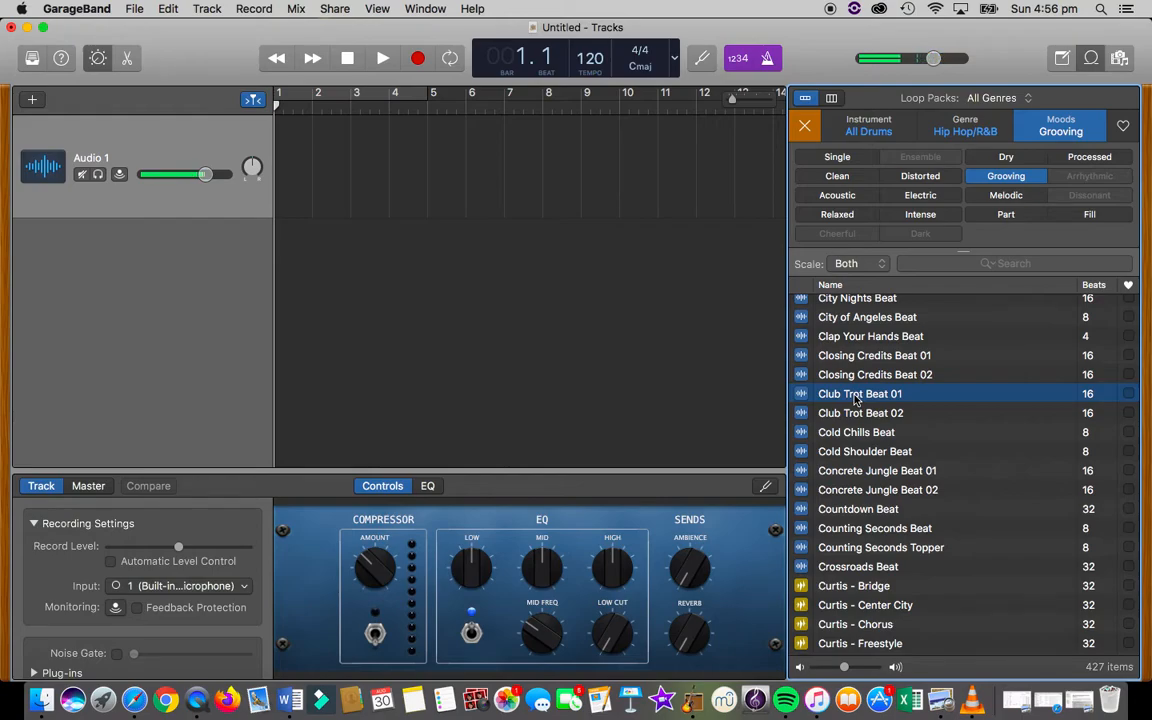
pyautogui.moveTo(855, 398); pyautogui.dragTo(251, 178)
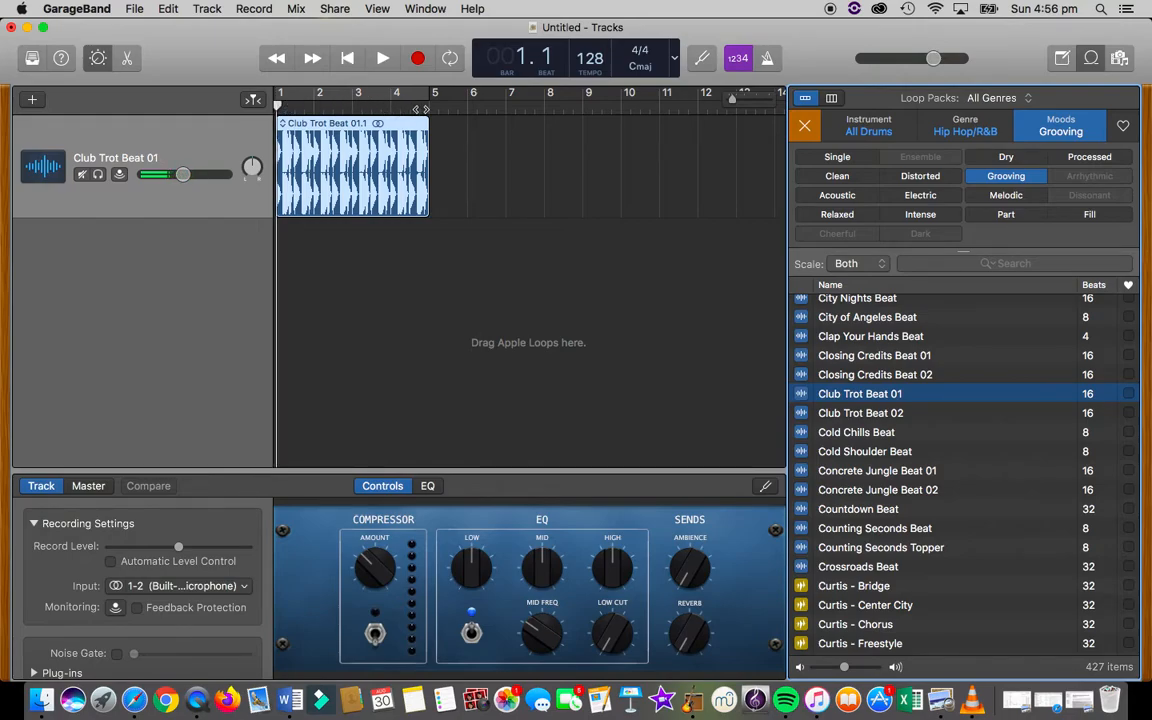
# Step: Play the Club Trot Beat 01 region, return the playhead to bar 1 and play from the beginning again
pyautogui.press('space')
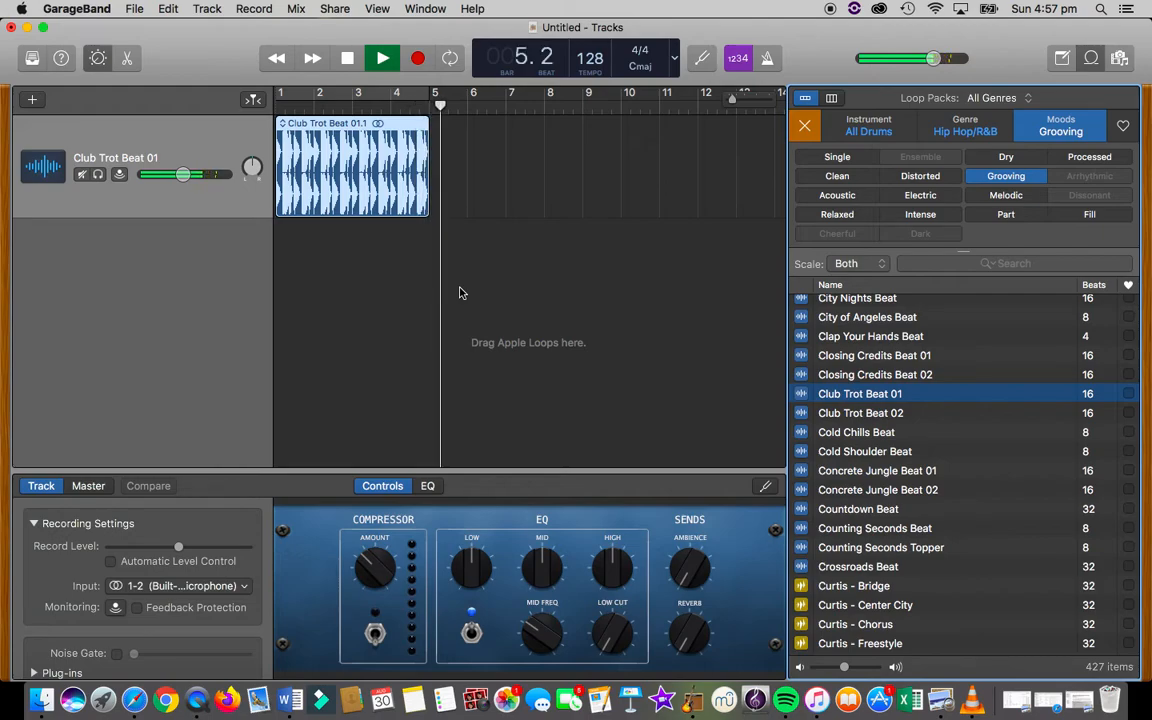
pyautogui.press('space')
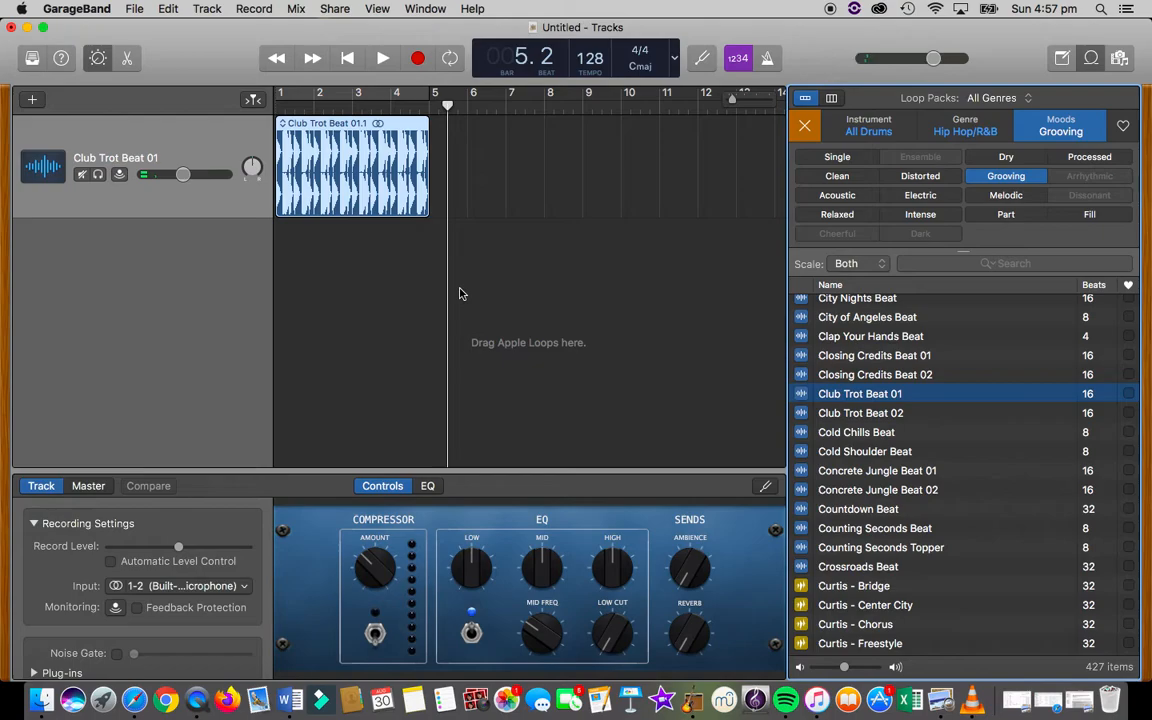
pyautogui.moveTo(448, 106)
pyautogui.mouseDown()
pyautogui.moveTo(398, 108)
pyautogui.moveTo(483, 113)
pyautogui.moveTo(391, 113)
pyautogui.moveTo(468, 113)
pyautogui.mouseUp()
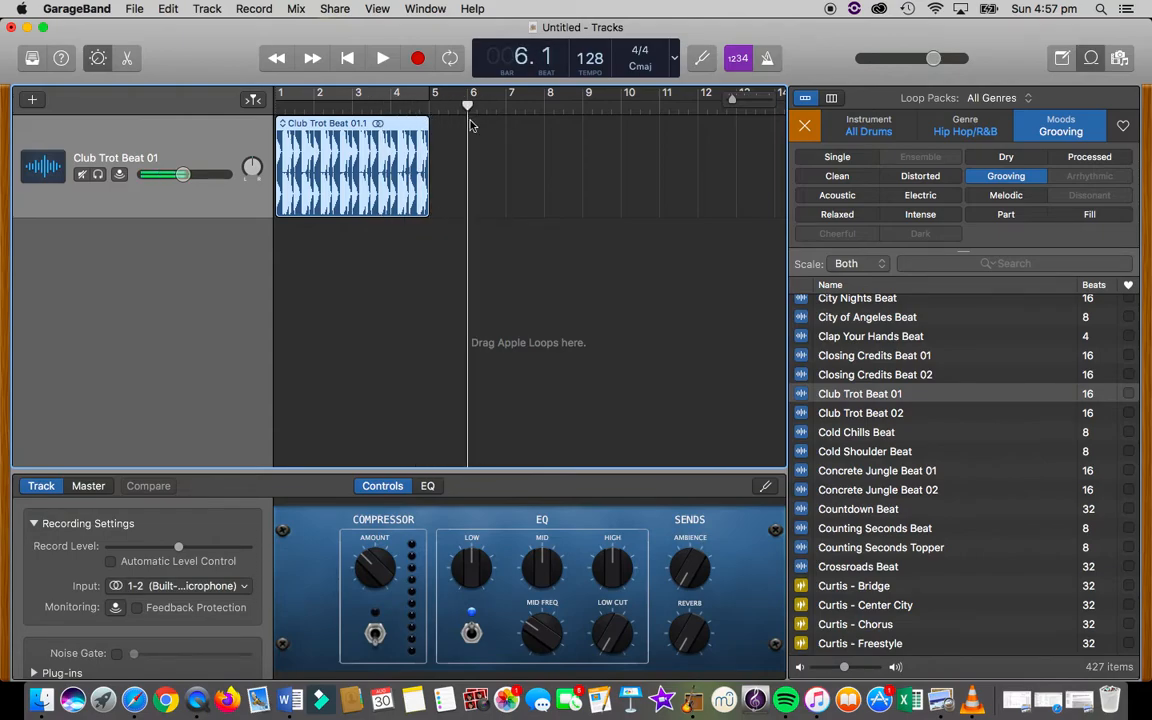
pyautogui.click(347, 59)
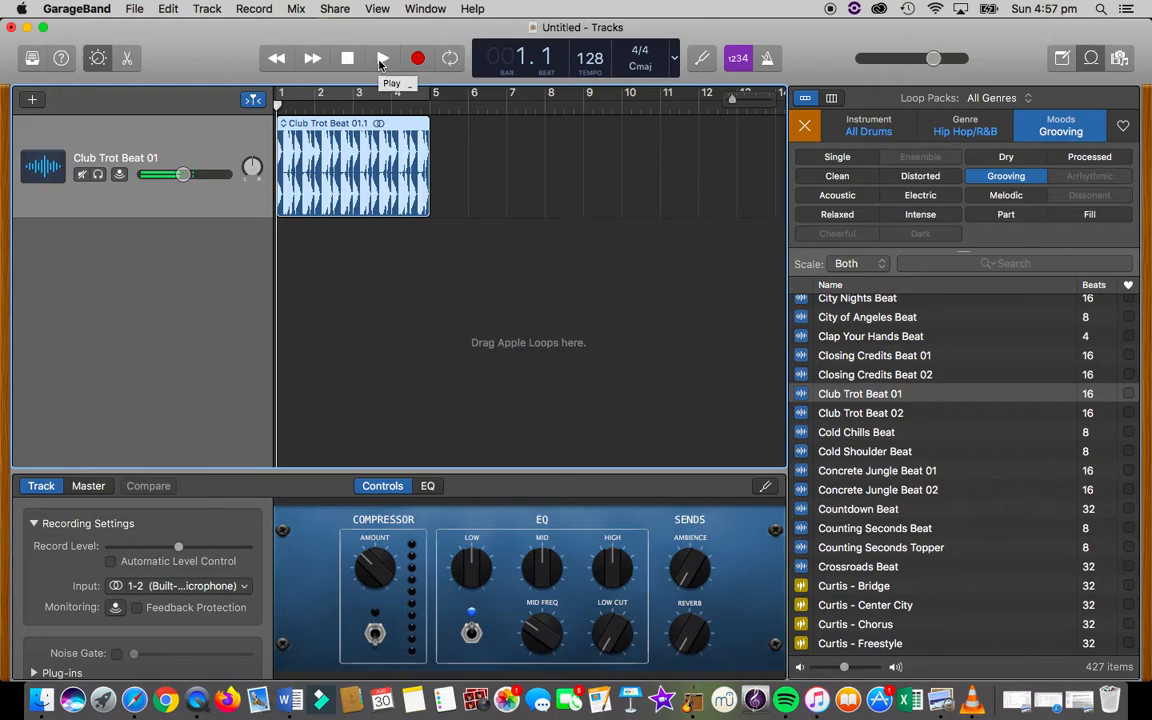
pyautogui.click(382, 59)
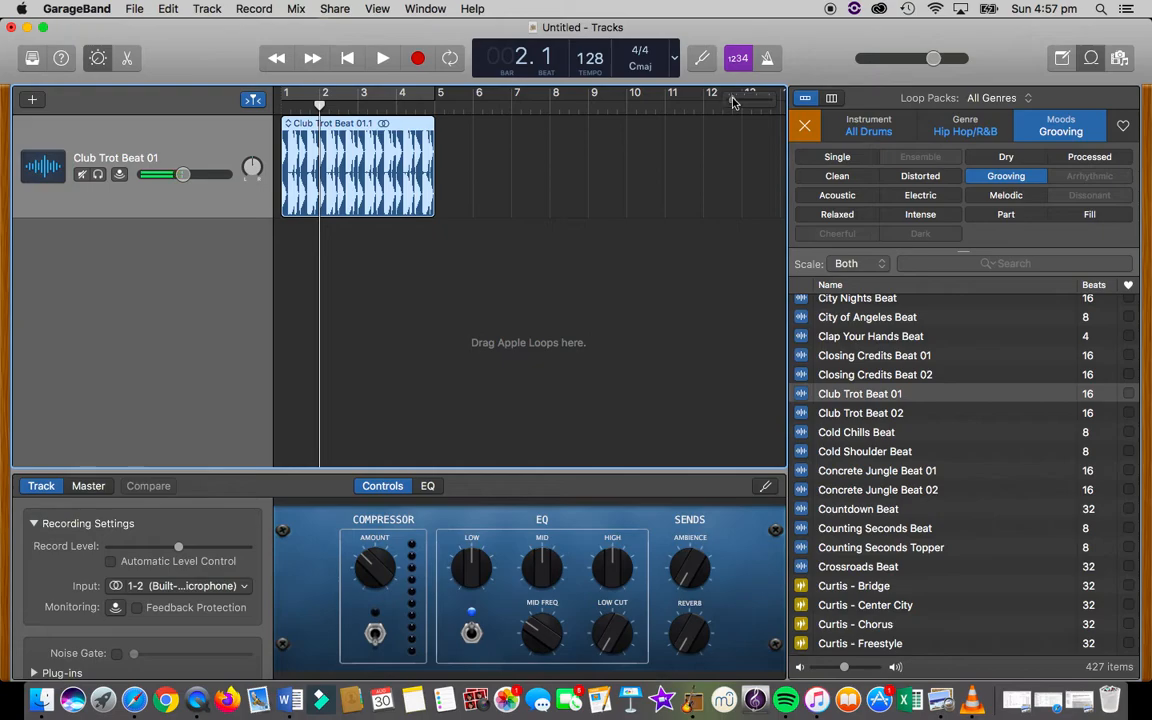
# Step: Loop the Club Trot Beat 01 region out to the start of bar 13
pyautogui.moveTo(733, 101); pyautogui.dragTo(735, 102)
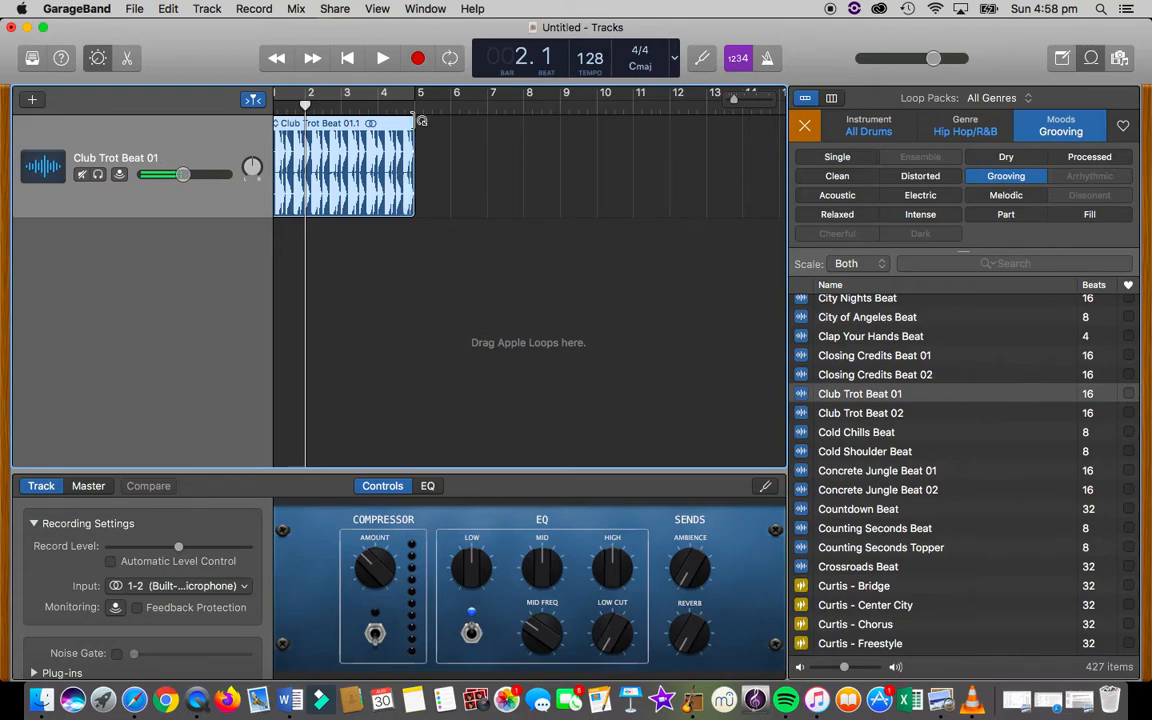
pyautogui.moveTo(421, 120); pyautogui.dragTo(705, 126)
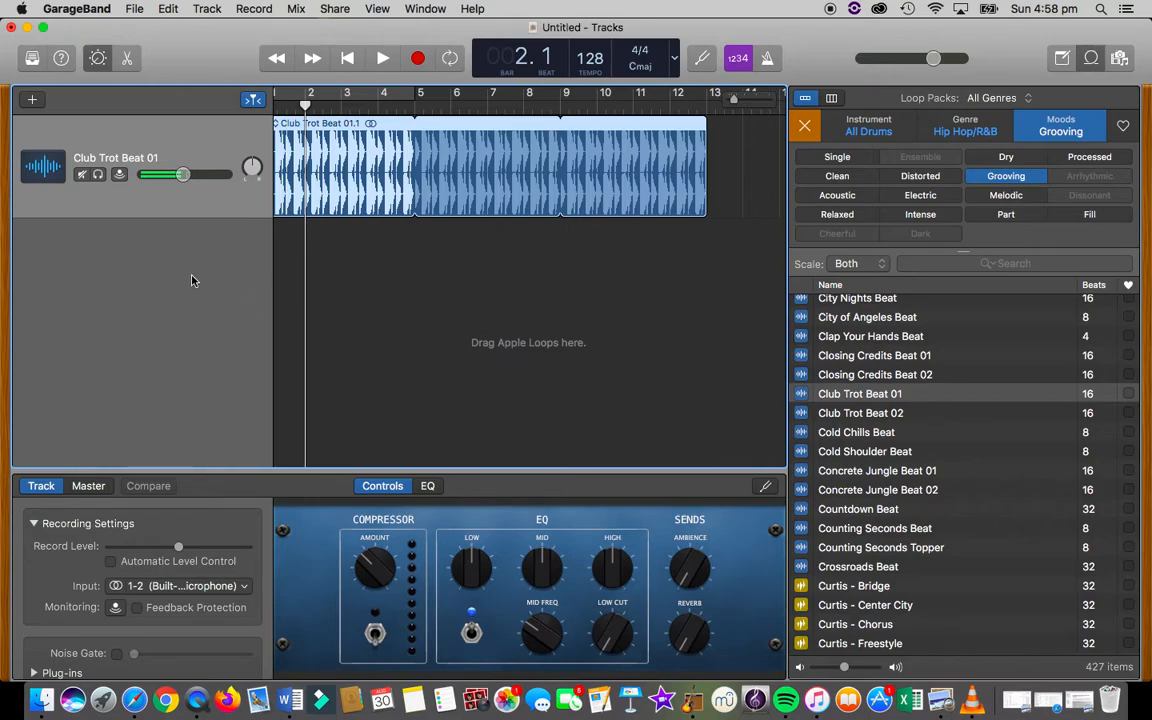
# Step: Add a second microphone audio track using Input 1
pyautogui.click(33, 101)
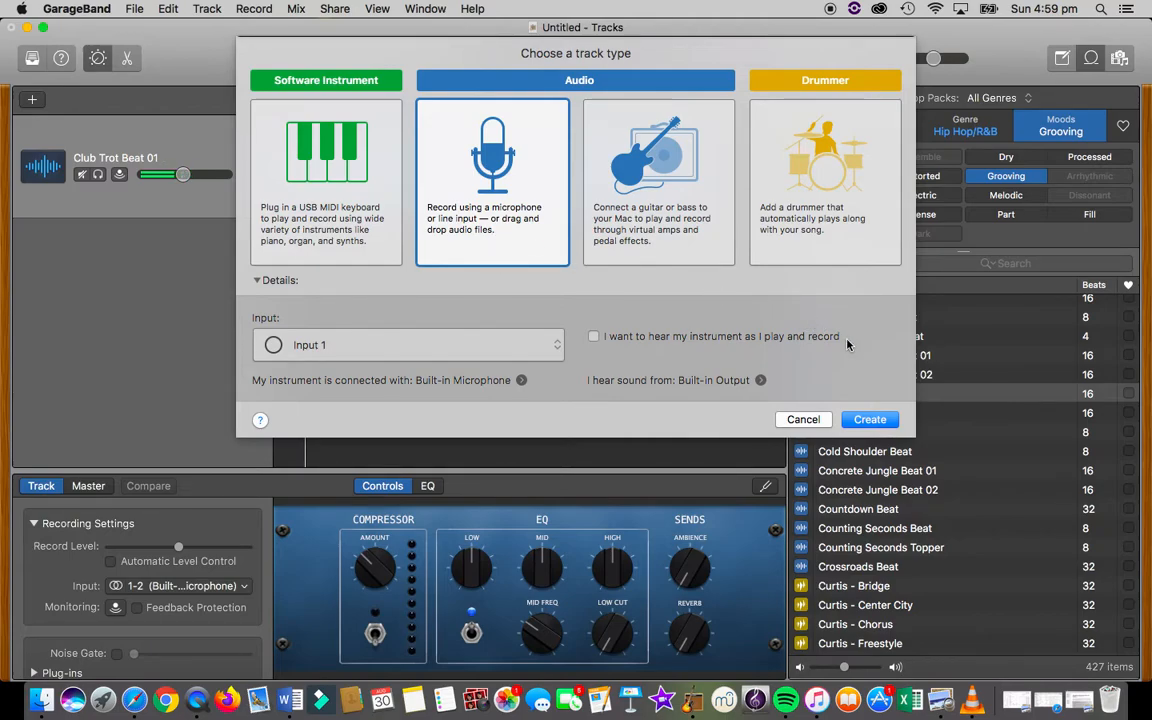
pyautogui.click(870, 420)
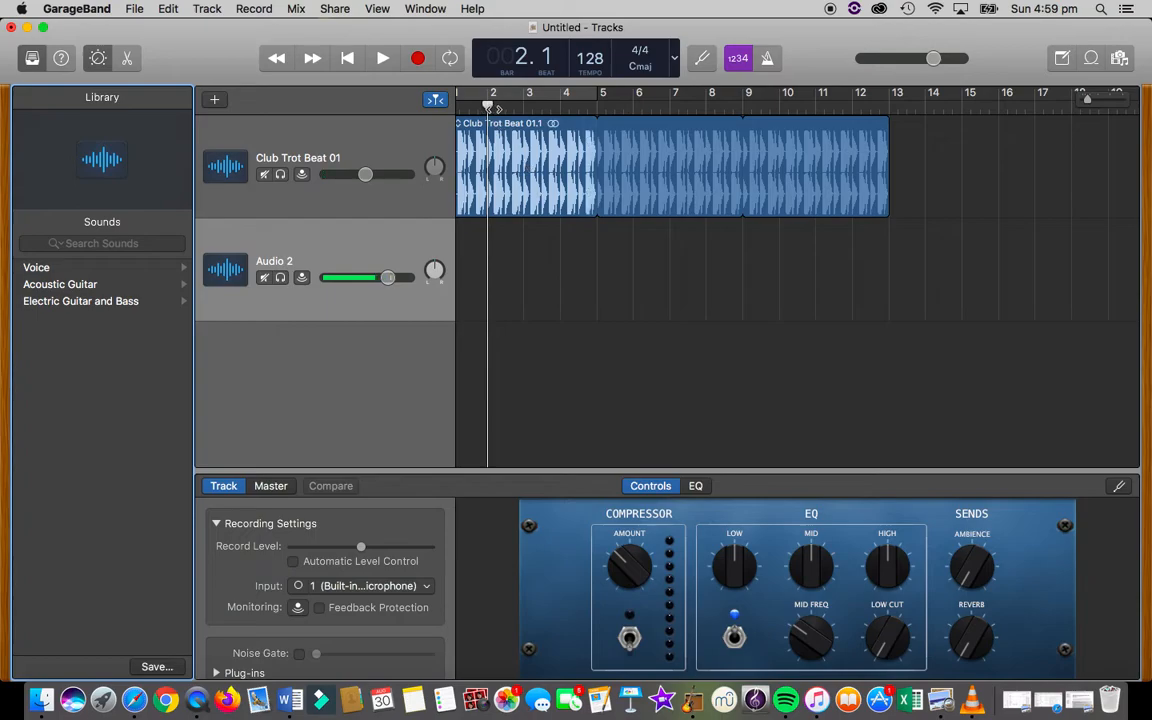
# Step: Play the opening bars from bar 1, return the playhead to the start and select the Club Trot Beat 01 track
pyautogui.click(349, 60)
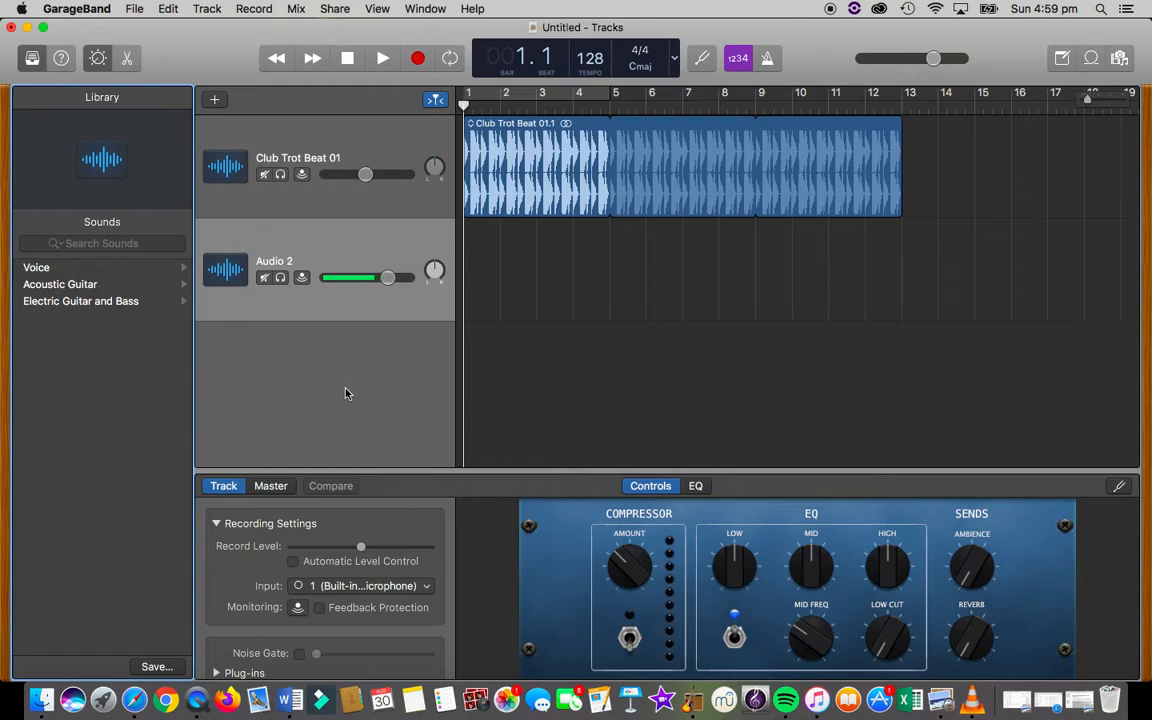
pyautogui.press('space')
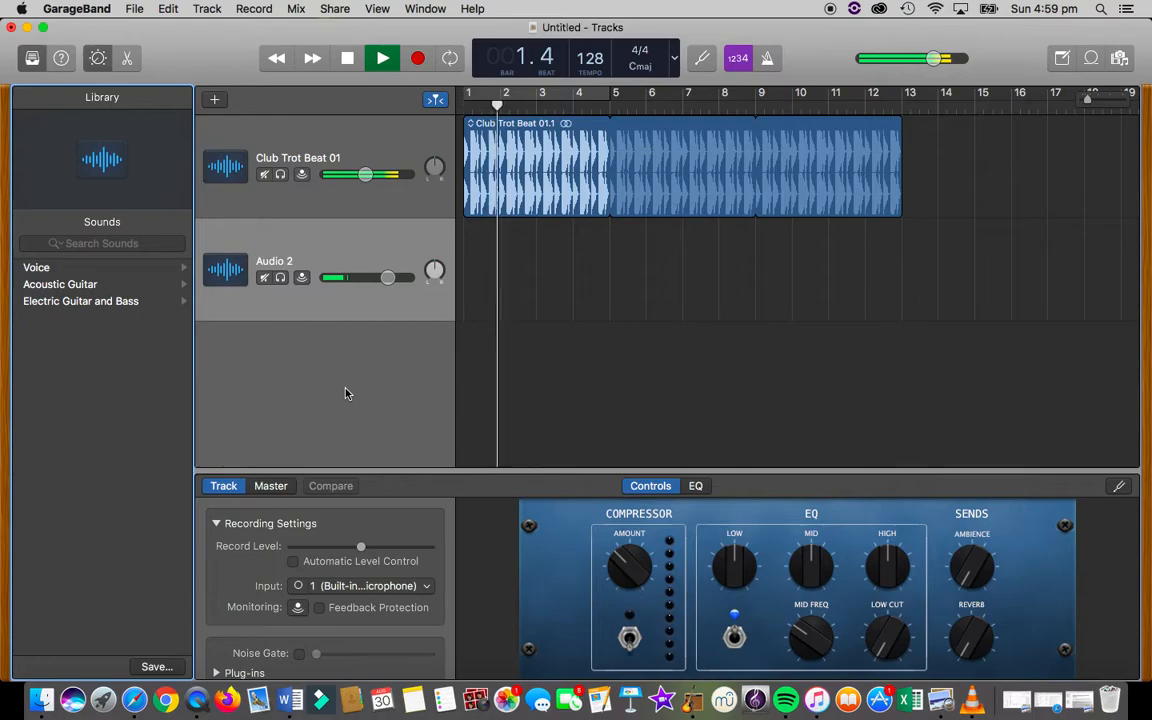
pyautogui.press('space')
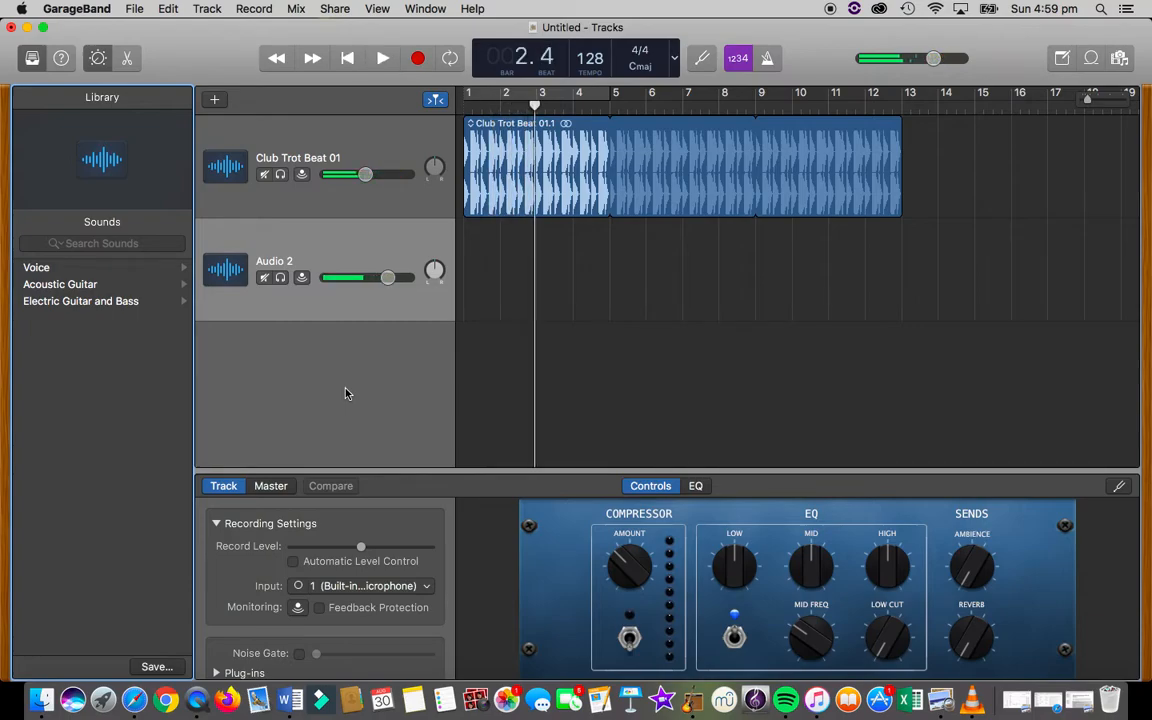
pyautogui.click(347, 60)
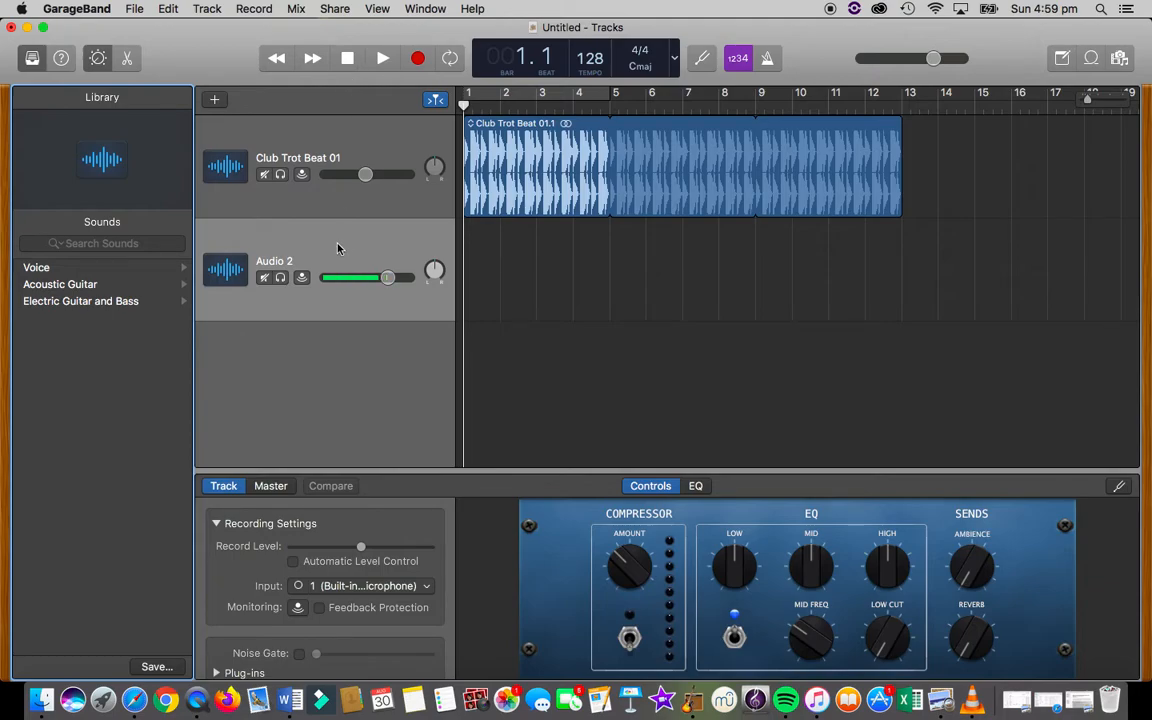
pyautogui.click(343, 201)
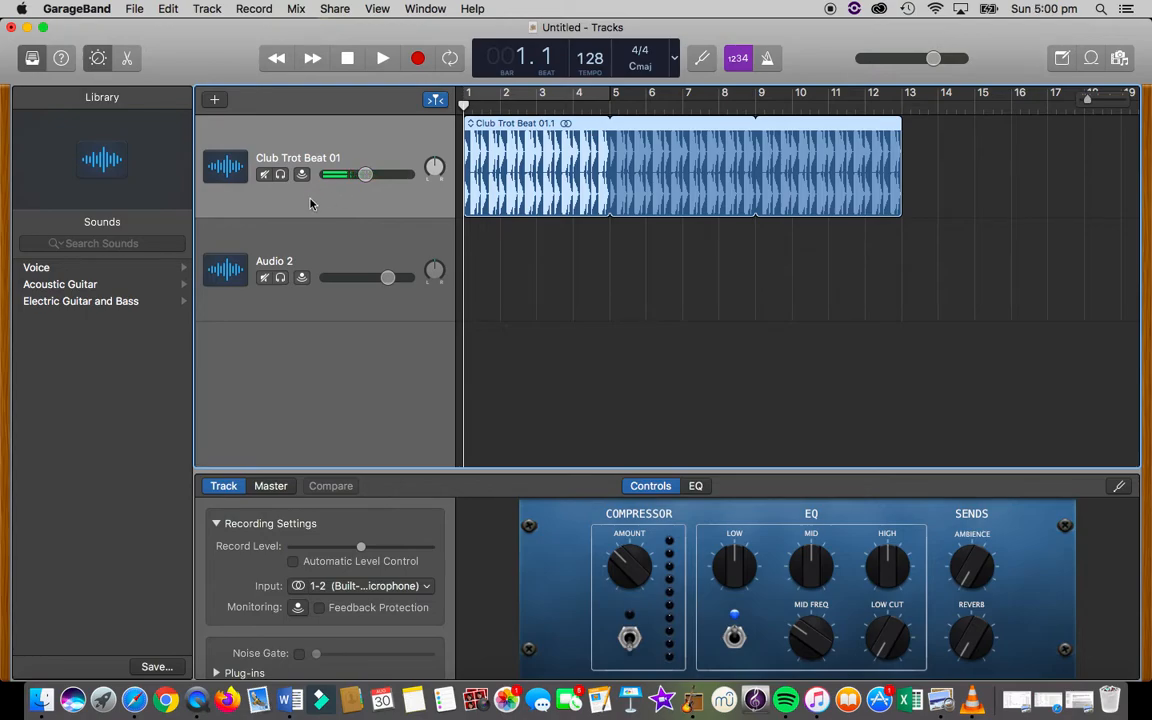
# Step: Record a take on the Audio 2 track from bar 1 to bar 13 over the looped drum beat
pyautogui.click(335, 252)
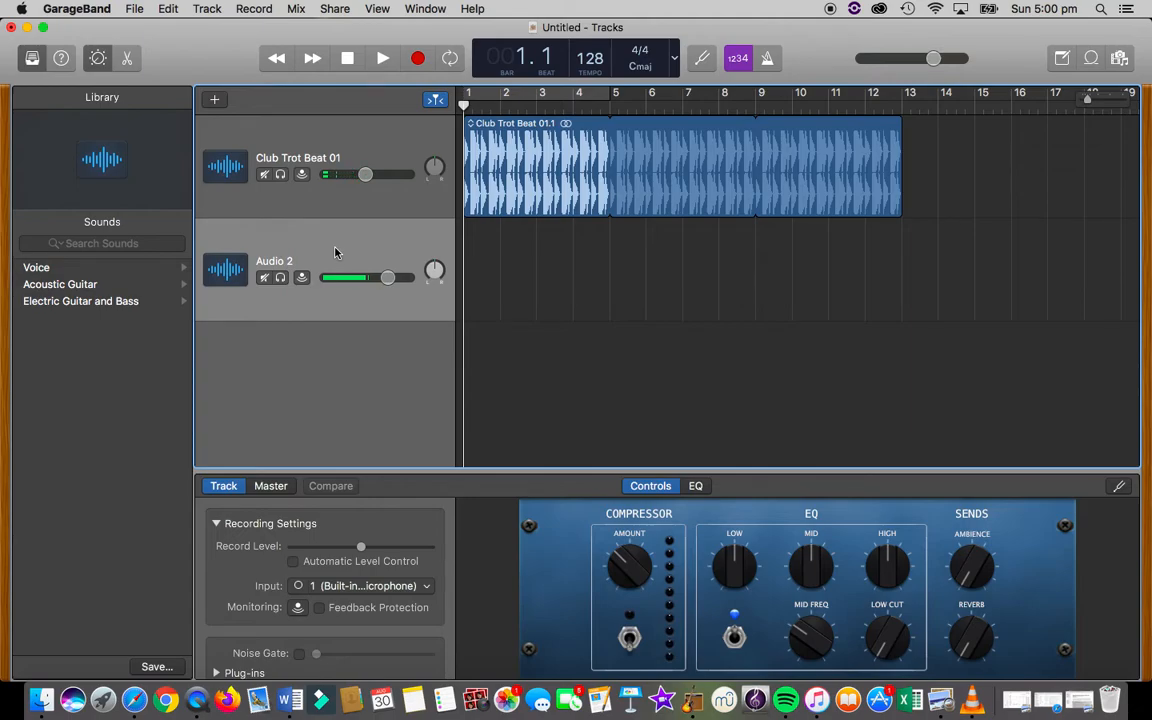
pyautogui.click(335, 200)
pyautogui.click(331, 248)
pyautogui.click(418, 59)
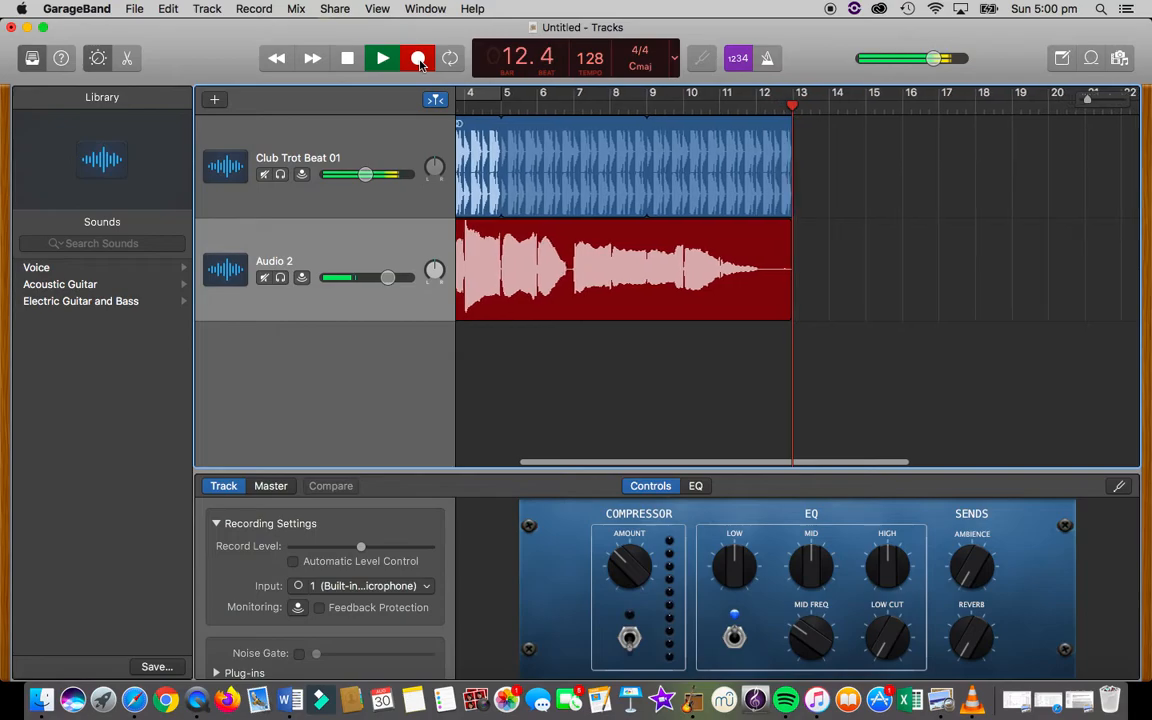
pyautogui.click(418, 59)
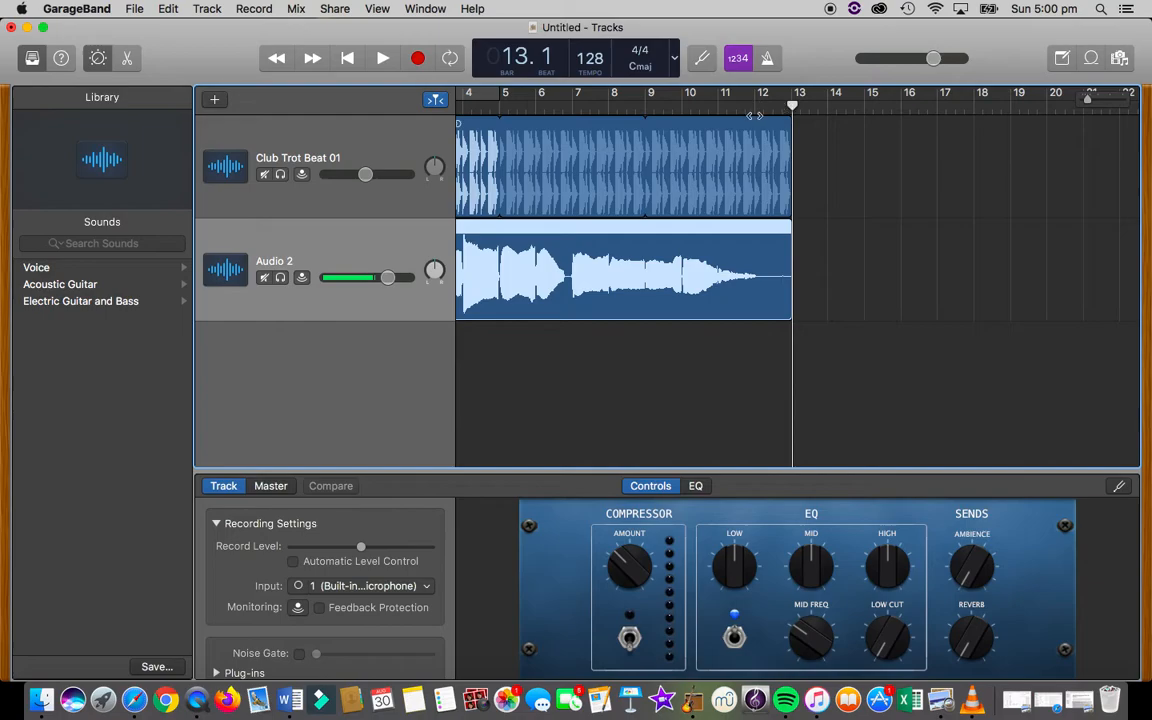
# Step: Play the opening bars of the new recording with the beat twice, starting from bar 1 each time
pyautogui.click(346, 58)
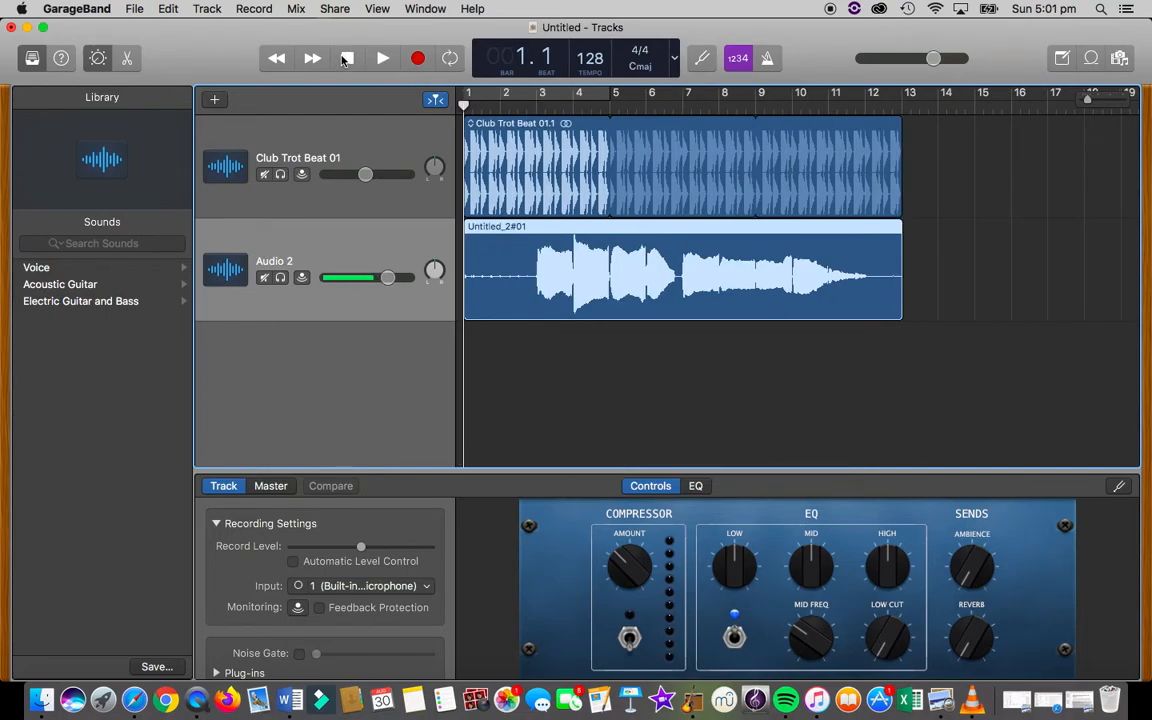
pyautogui.press('space')
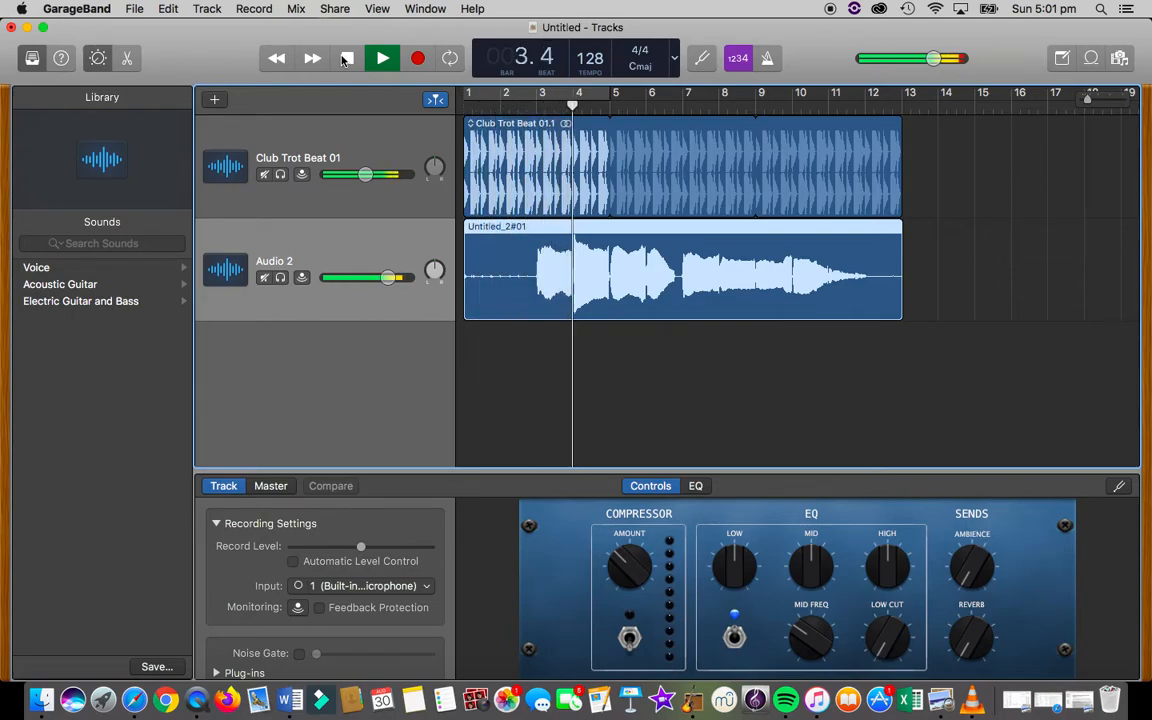
pyautogui.click(345, 59)
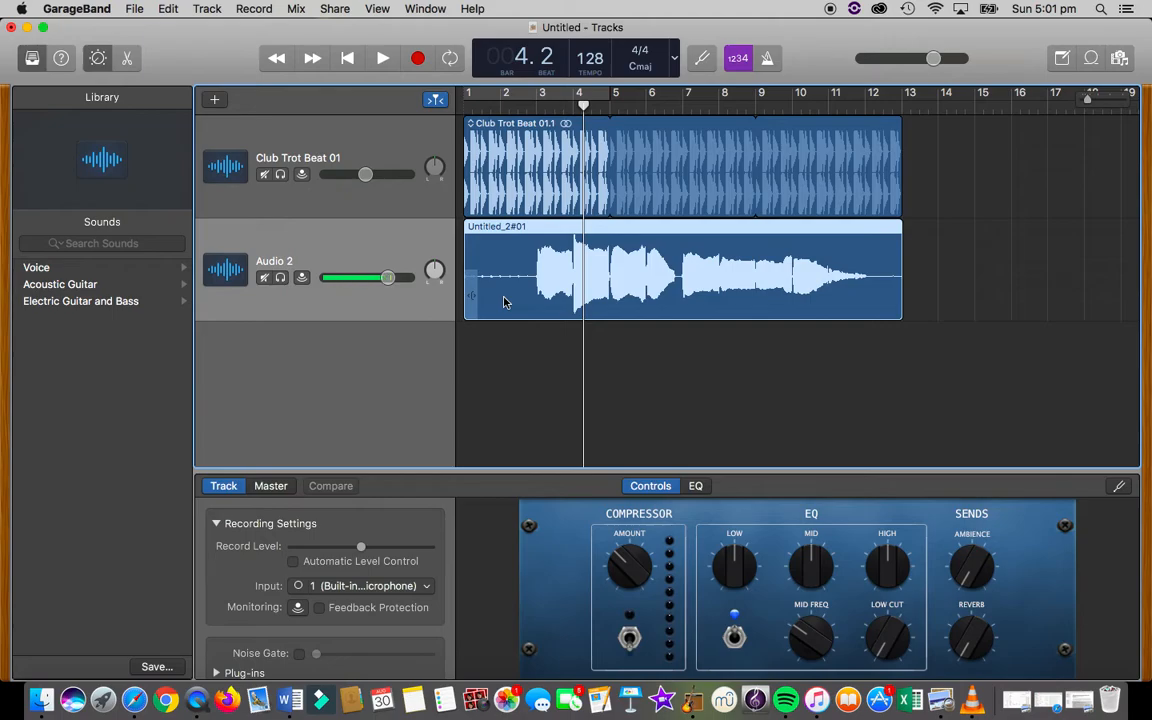
pyautogui.click(350, 60)
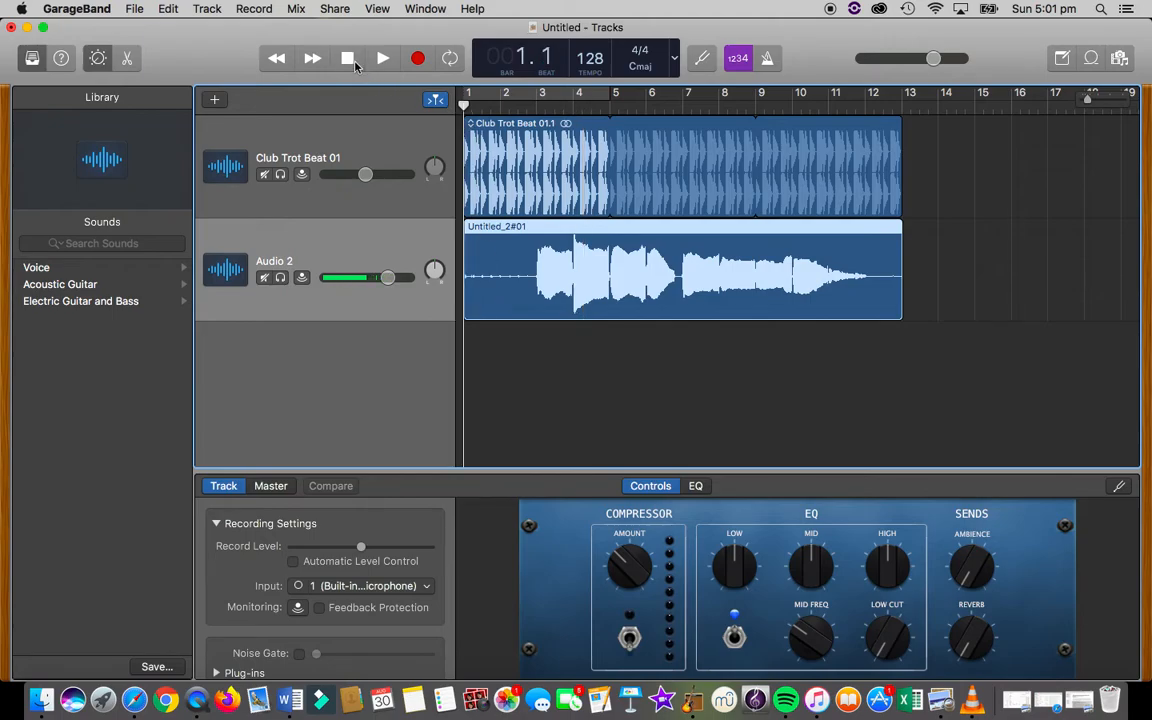
pyautogui.press('space')
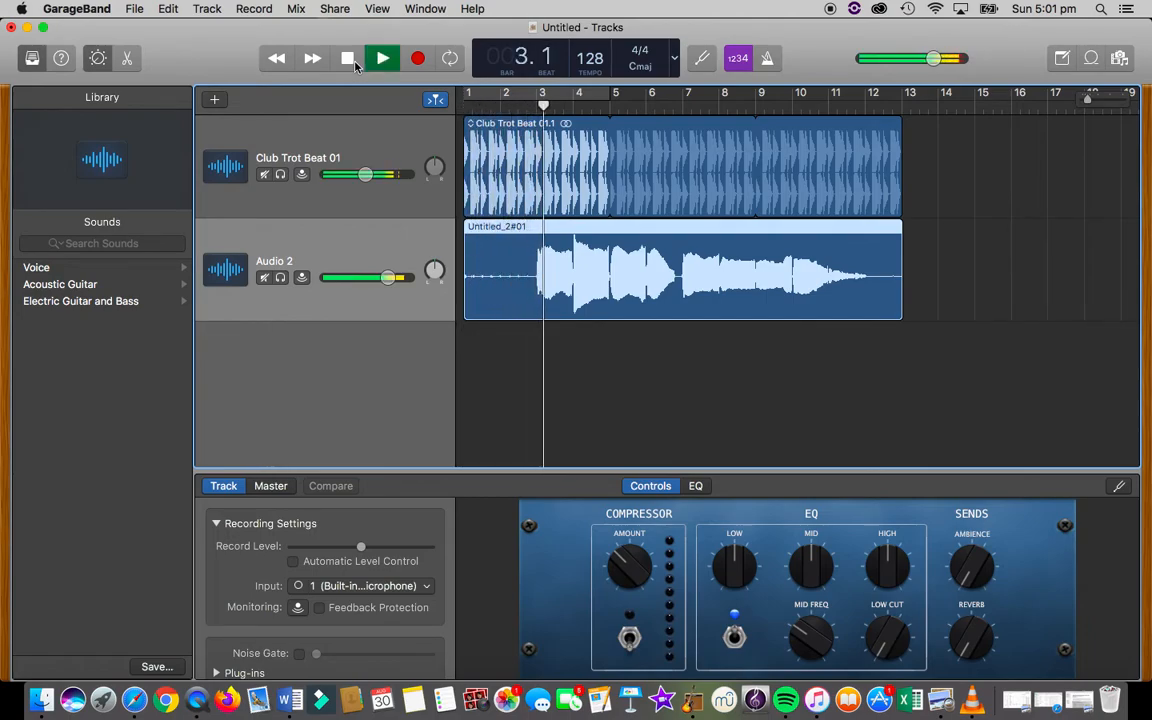
pyautogui.click(354, 61)
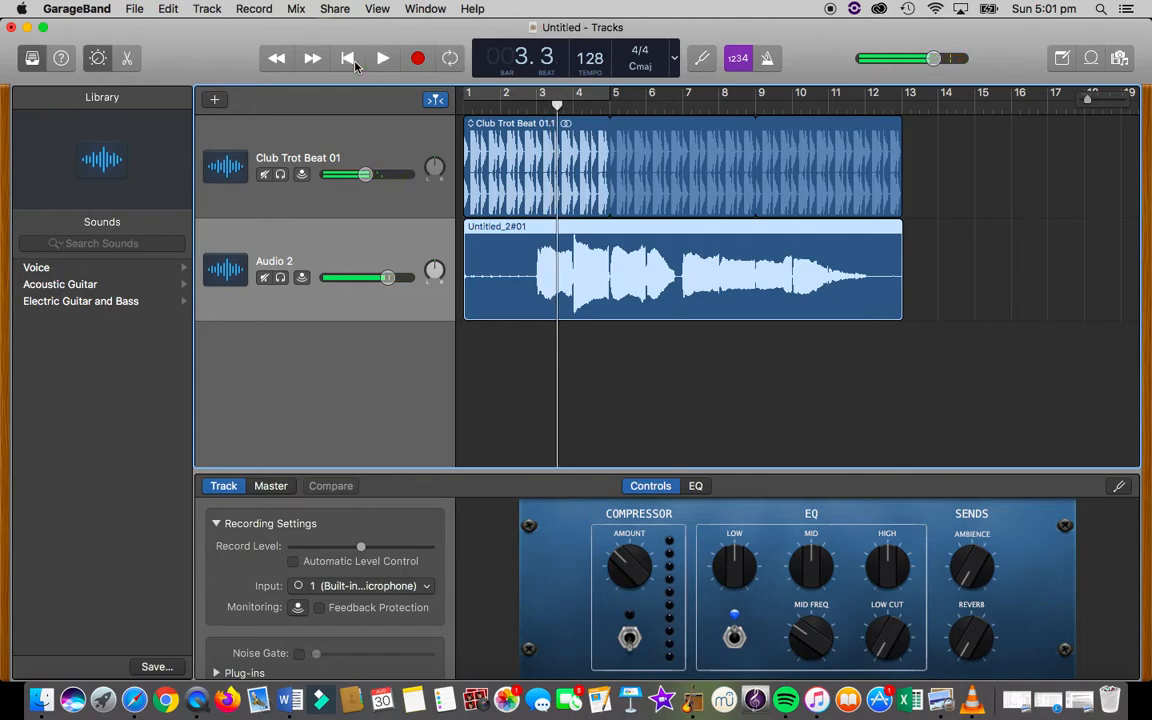
# Step: Lower the Club Trot Beat 01 track's volume slightly and play on from bar 3 to check the balance
pyautogui.click(365, 174)
pyautogui.moveTo(365, 174); pyautogui.dragTo(355, 180)
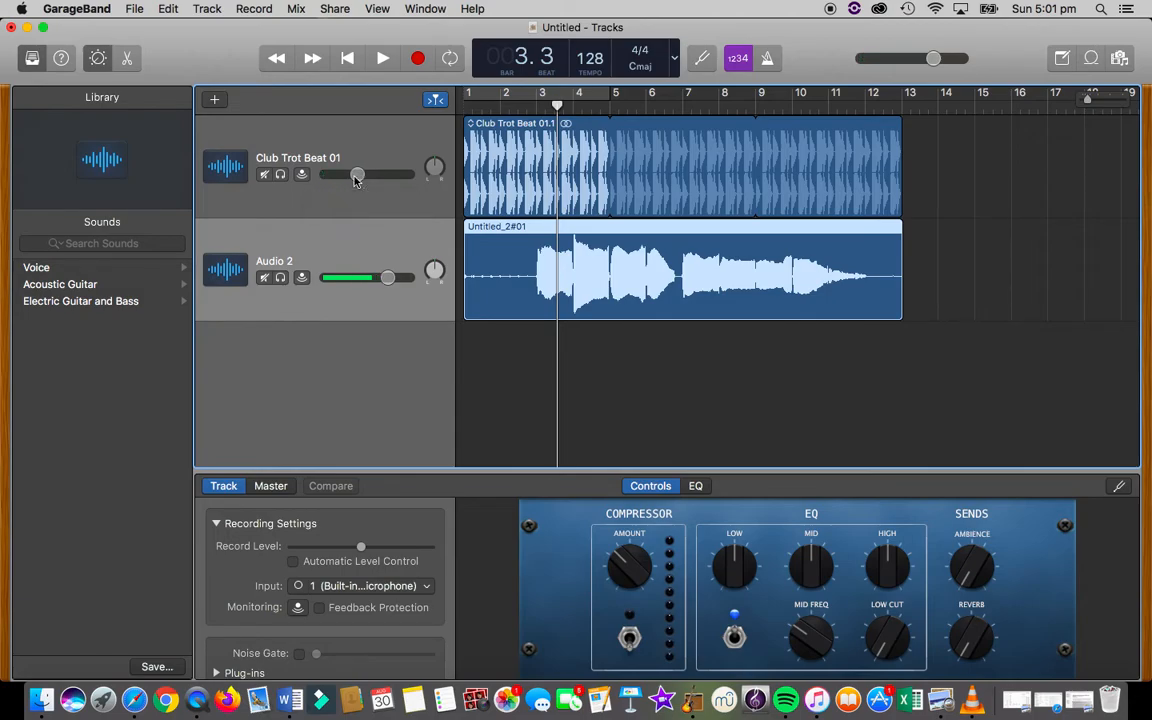
pyautogui.press('space')
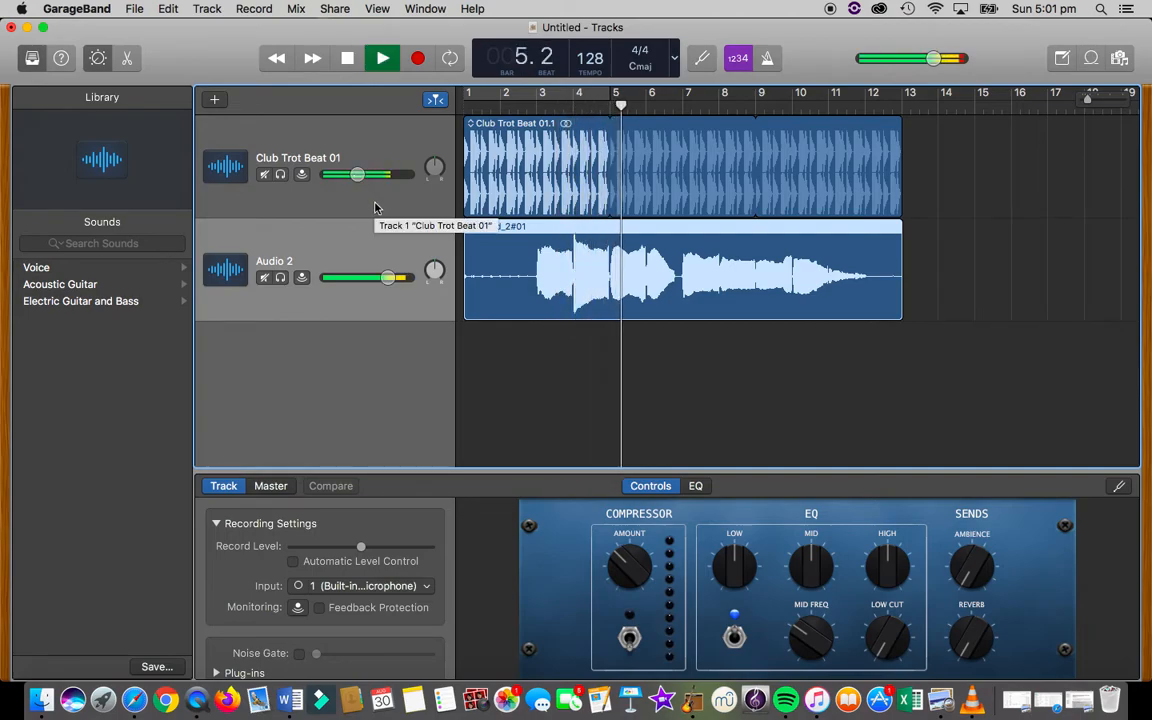
pyautogui.press('space')
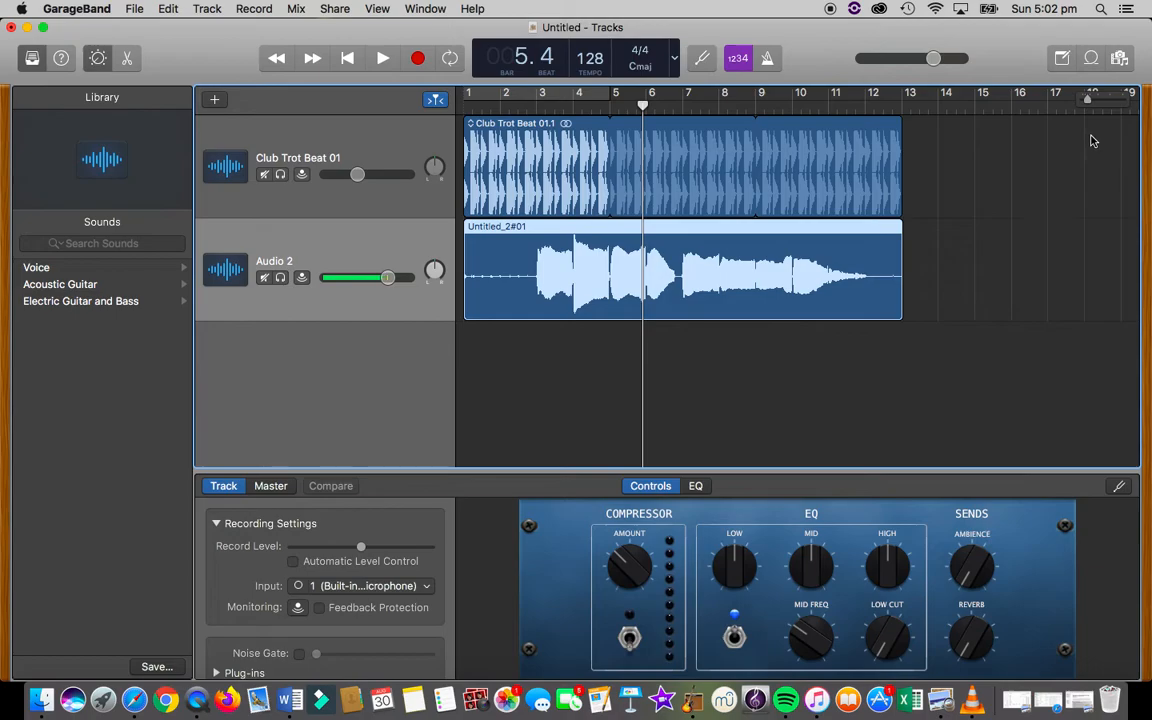
# Step: Show the Apple Loops, clear the existing loop filters and filter by the Sound Effects instrument
pyautogui.click(1091, 58)
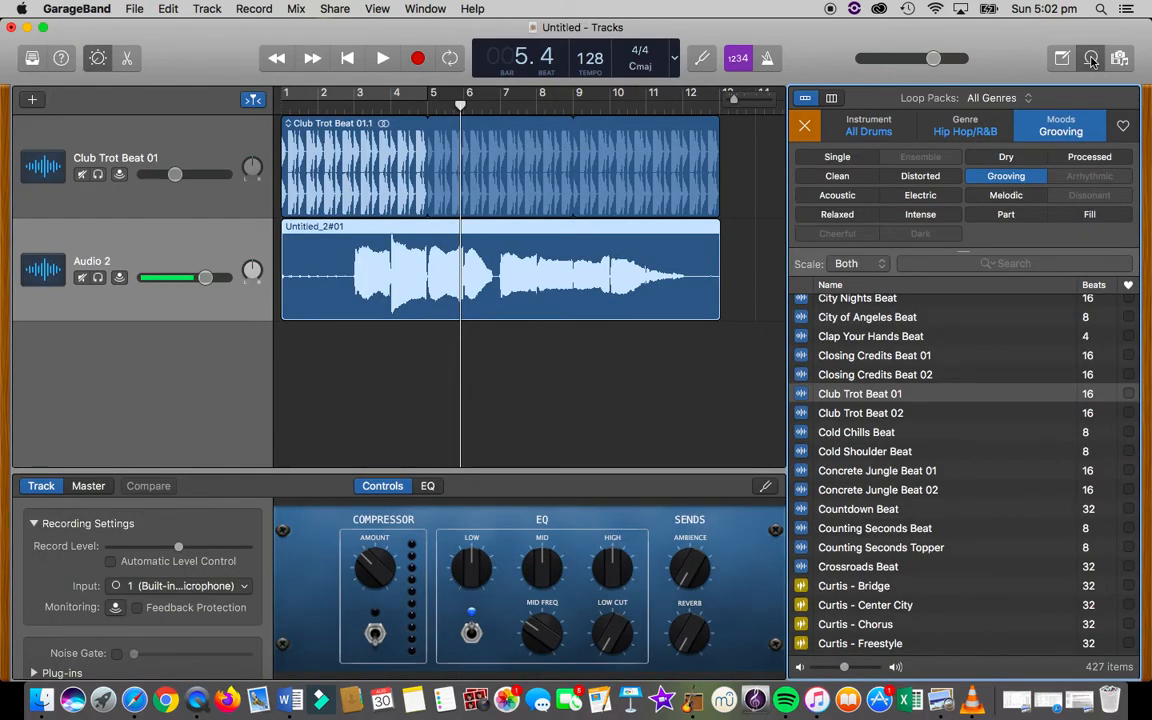
pyautogui.click(806, 128)
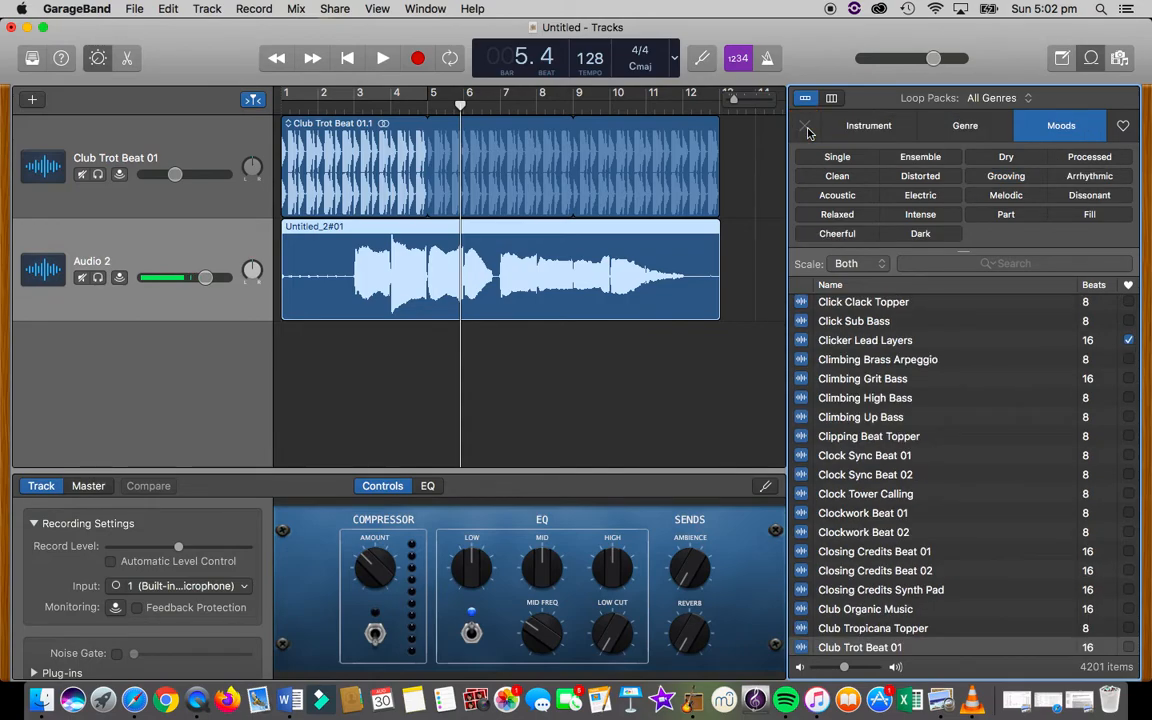
pyautogui.click(866, 127)
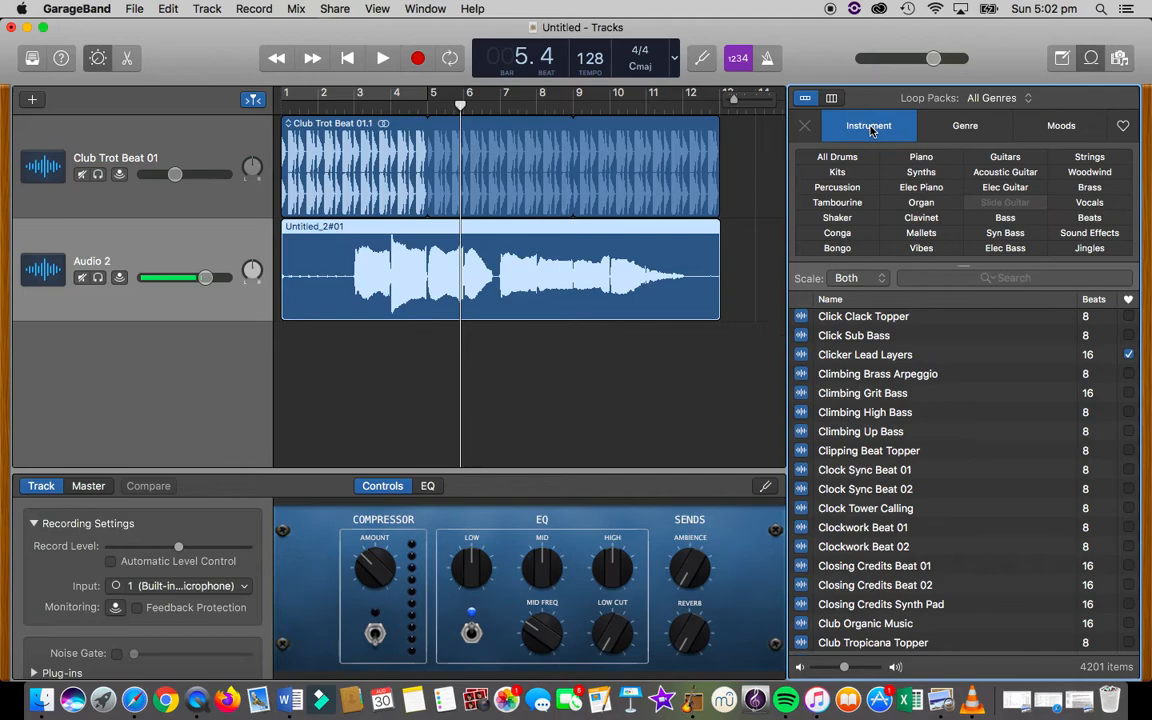
pyautogui.click(1092, 235)
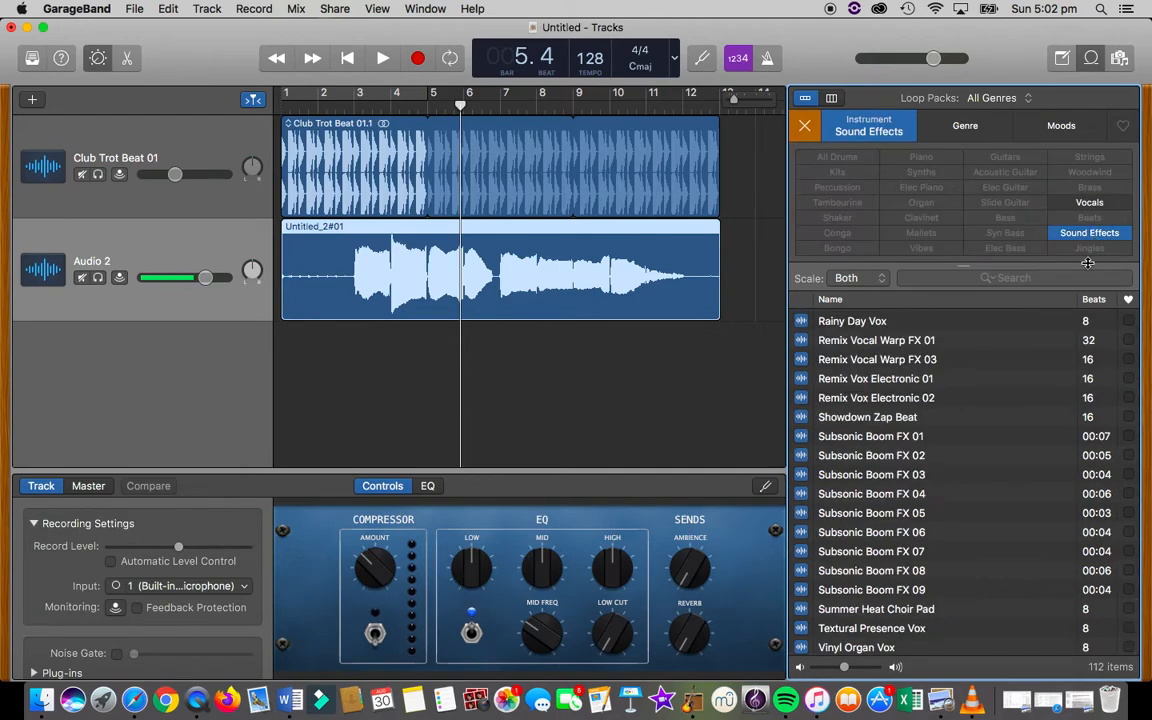
# Step: Browse the sound effect loops and audition Boomer FX 48 and Boomer FX 03
pyautogui.scroll(10, 1033, 505)
pyautogui.scroll(4, 1033, 507)
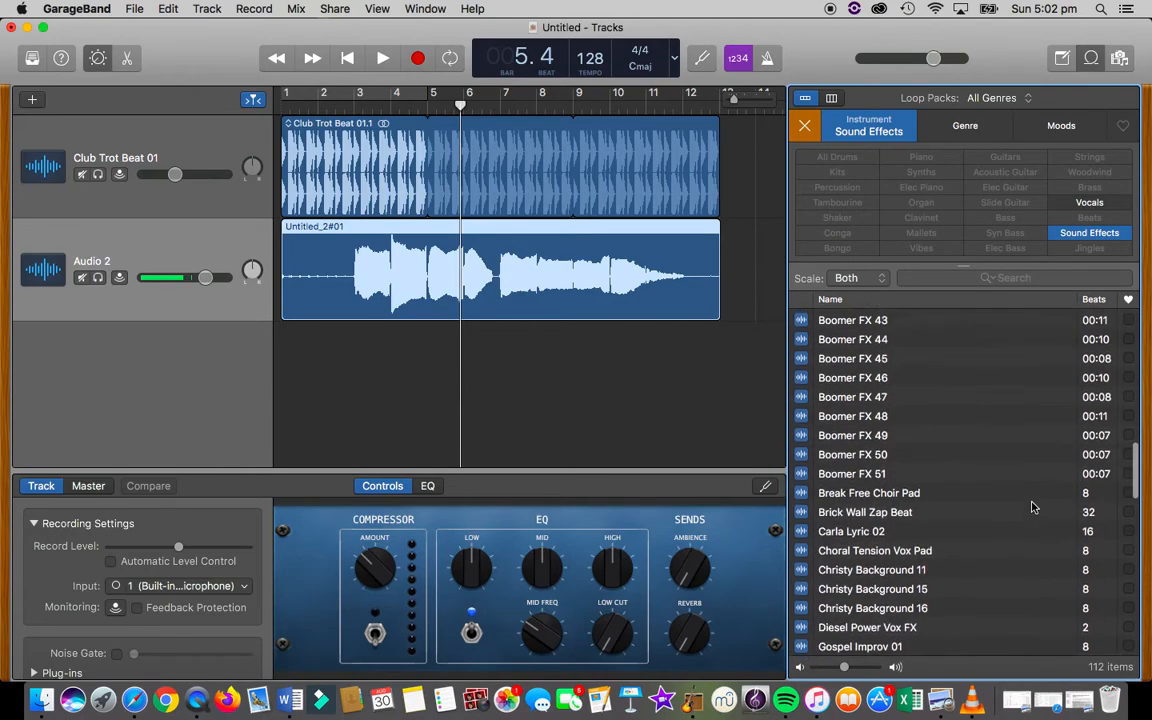
pyautogui.click(852, 369)
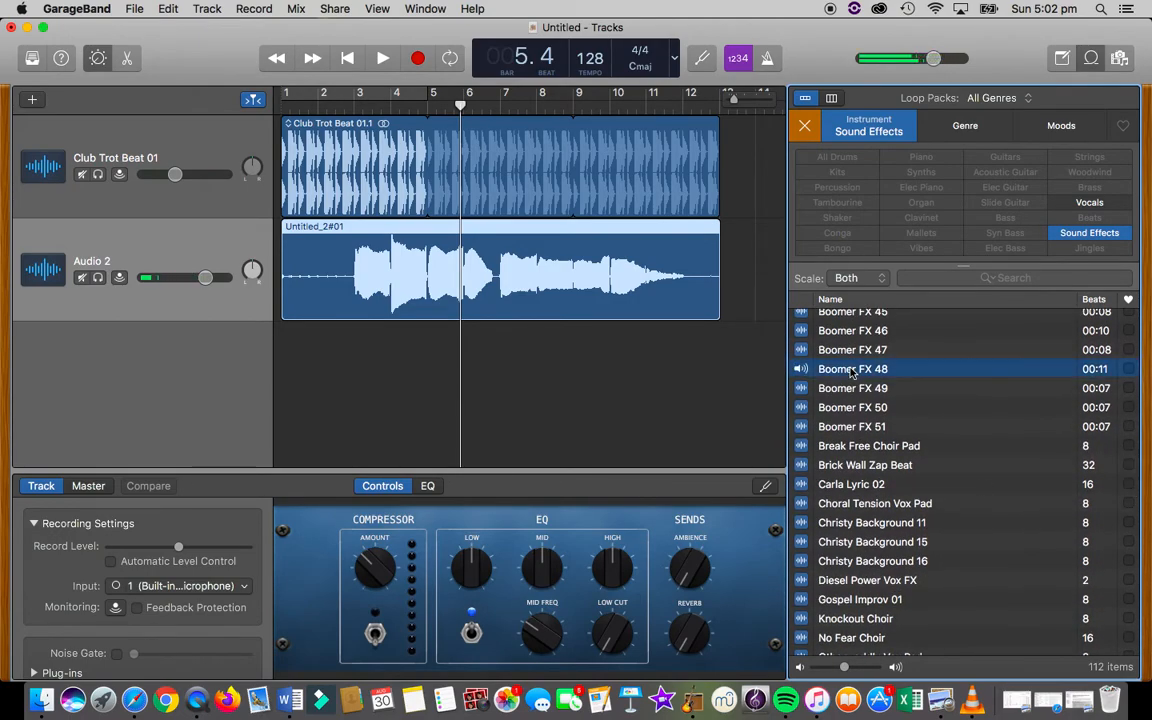
pyautogui.scroll(-10, 1000, 540)
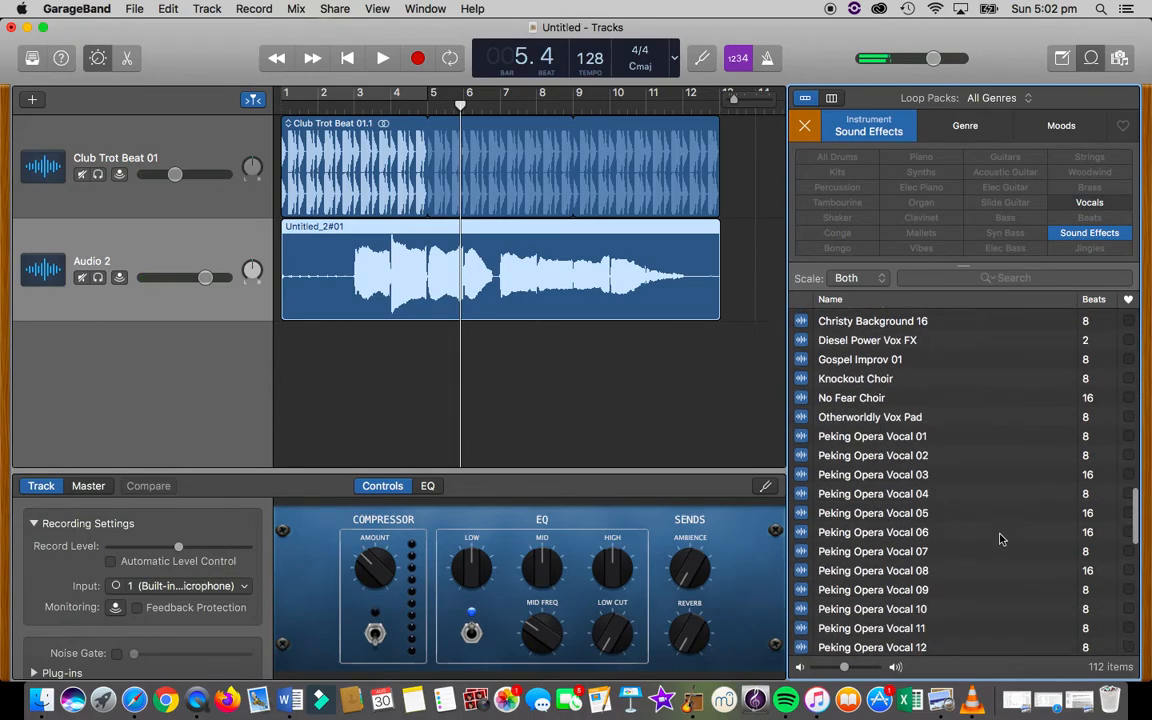
pyautogui.scroll(4, 1000, 540)
pyautogui.scroll(10, 1000, 540)
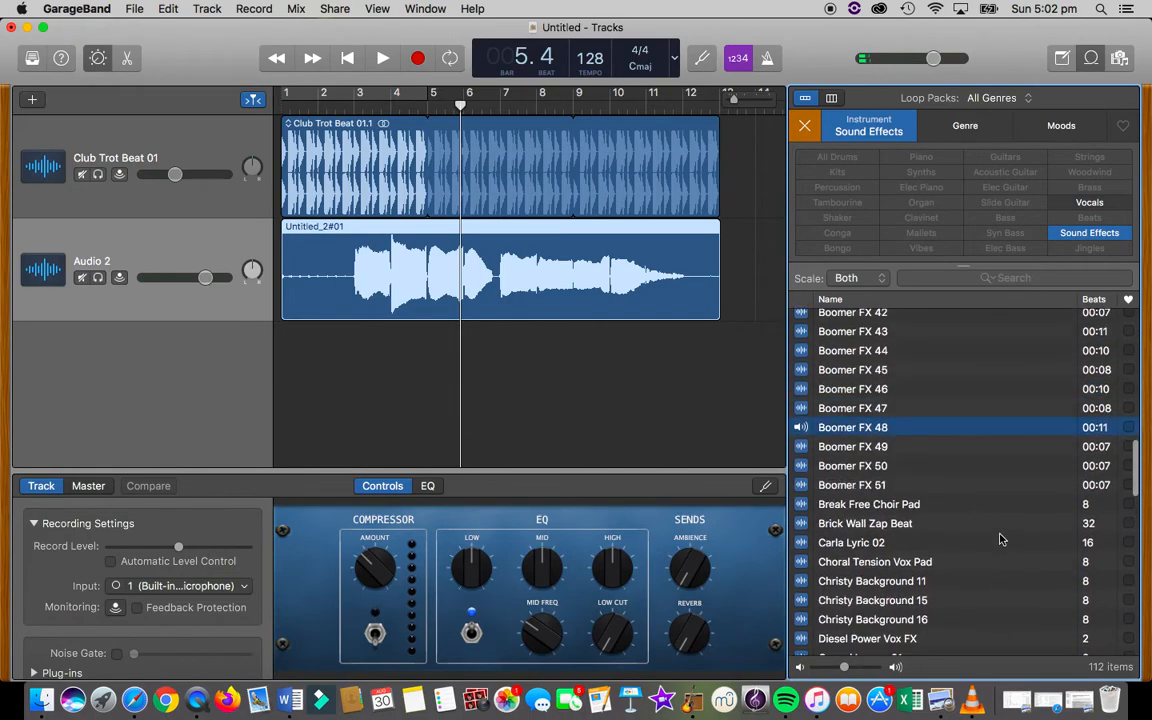
pyautogui.scroll(10, 857, 409)
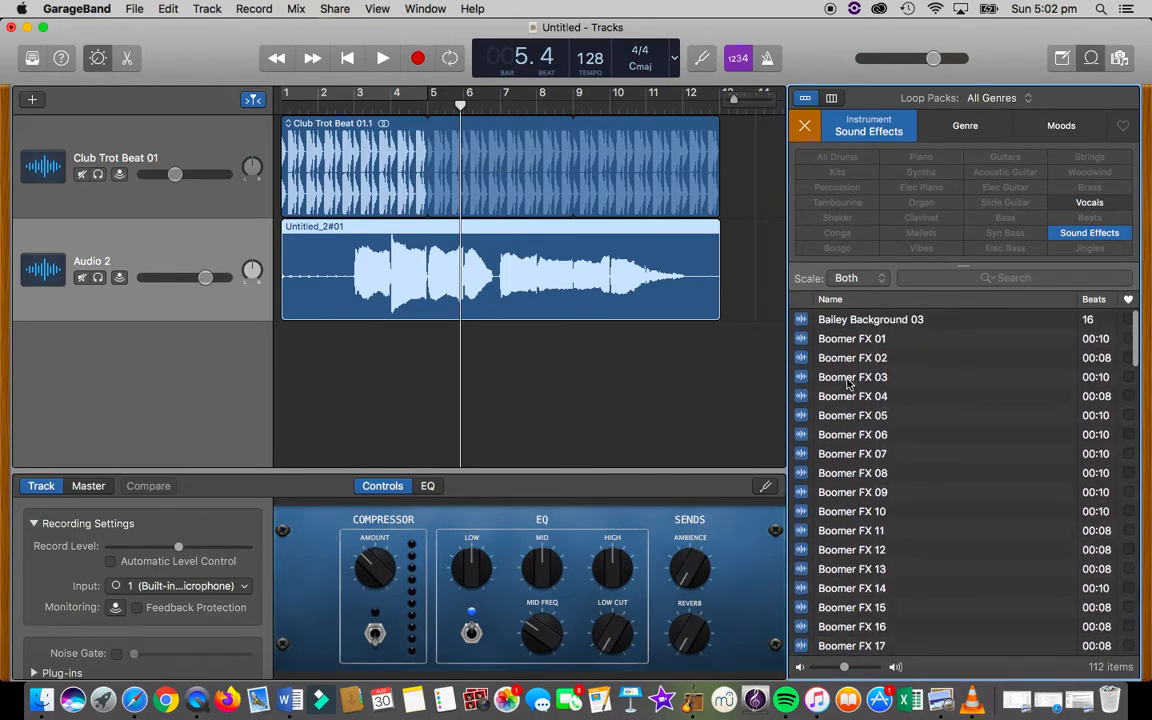
pyautogui.click(847, 378)
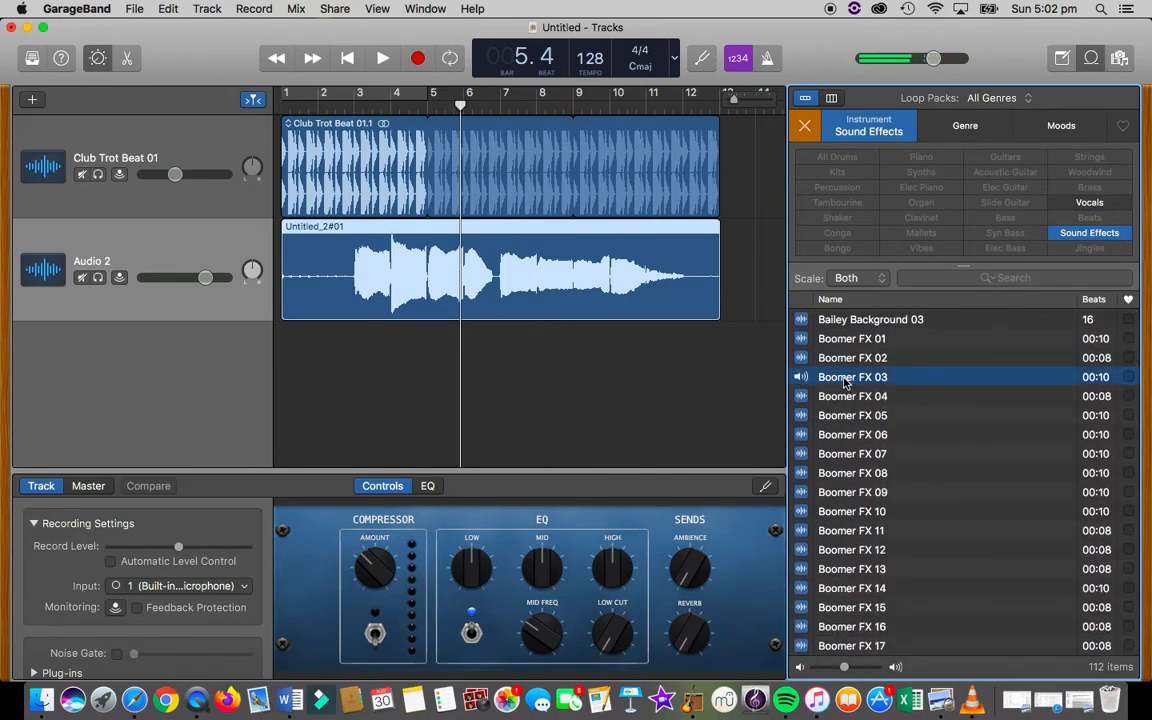
# Step: Add the Boomer FX 03 loop on a new track below Audio 2, starting at bar 13
pyautogui.moveTo(845, 382); pyautogui.dragTo(705, 368)
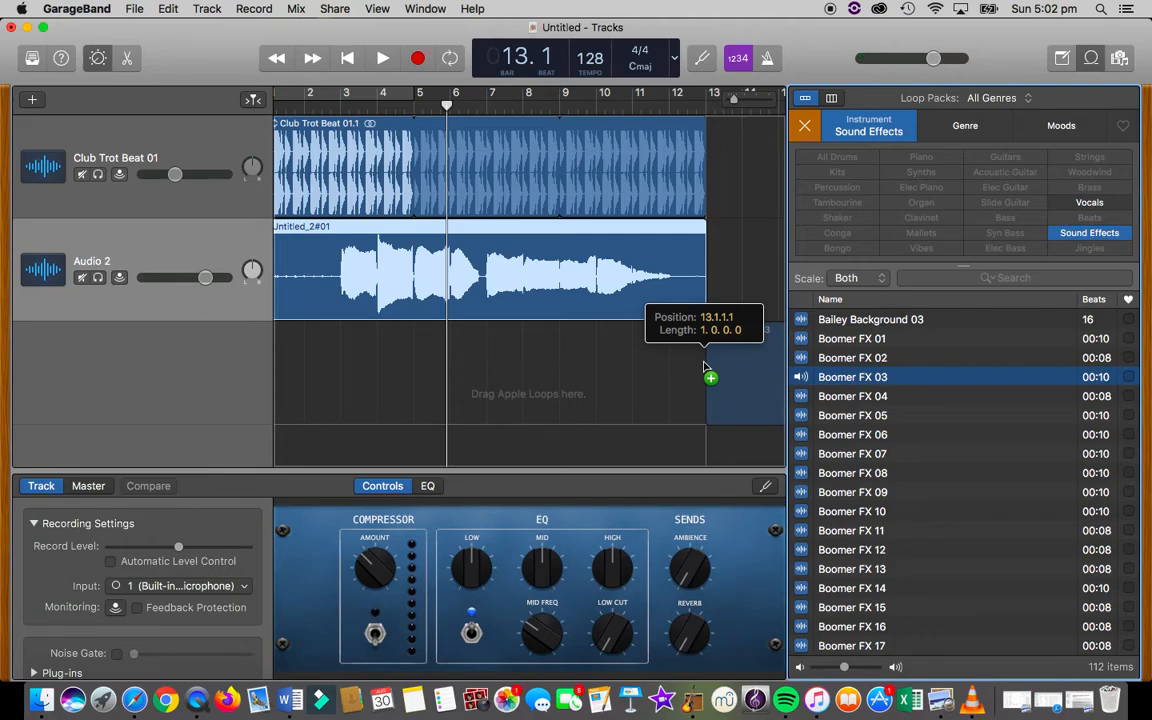
pyautogui.moveTo(704, 366); pyautogui.dragTo(705, 367)
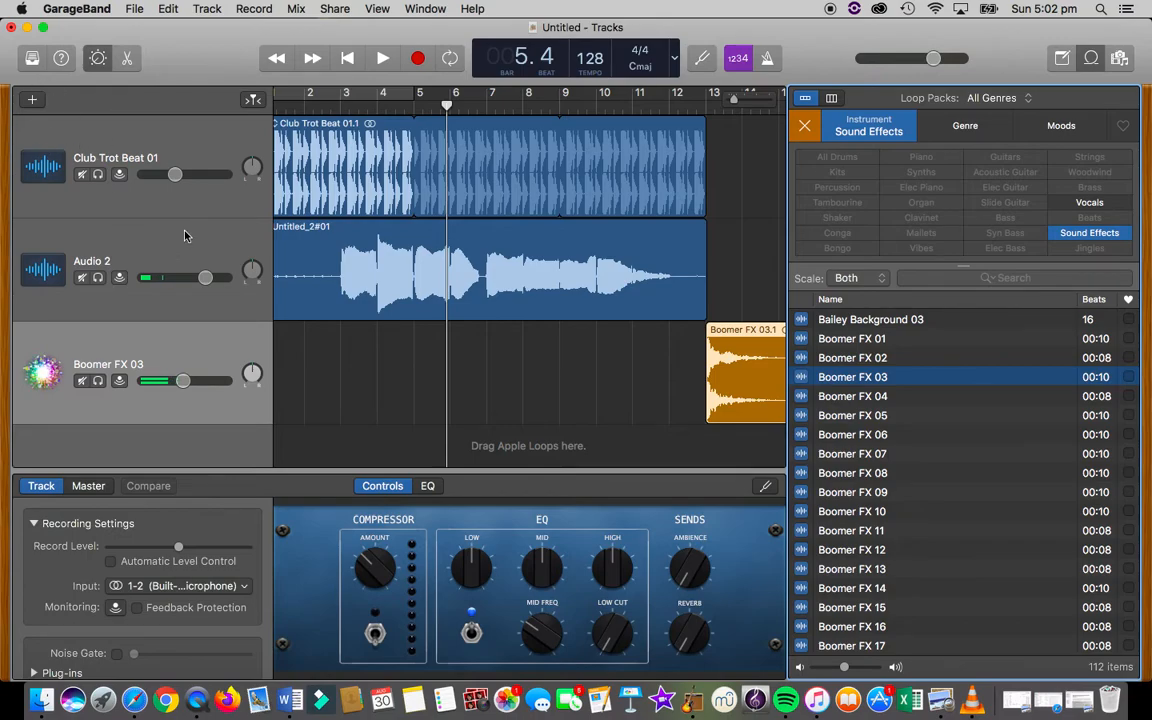
pyautogui.moveTo(755, 383)
pyautogui.mouseDown()
pyautogui.moveTo(724, 386)
pyautogui.moveTo(752, 385)
pyautogui.moveTo(737, 395)
pyautogui.mouseUp()
pyautogui.moveTo(751, 397)
pyautogui.mouseDown()
pyautogui.moveTo(735, 399)
pyautogui.moveTo(750, 401)
pyautogui.mouseUp()
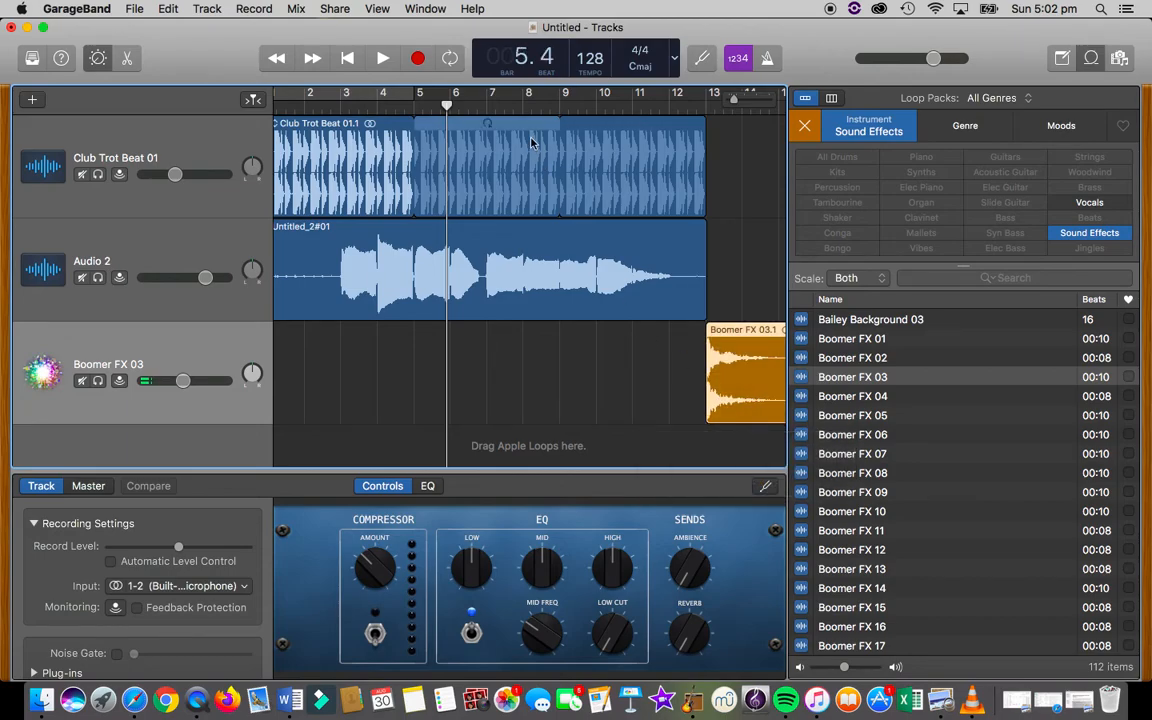
# Step: Play the project from bar 10 into the Boomer FX 03 region and stop playback near bar 15
pyautogui.click(600, 107)
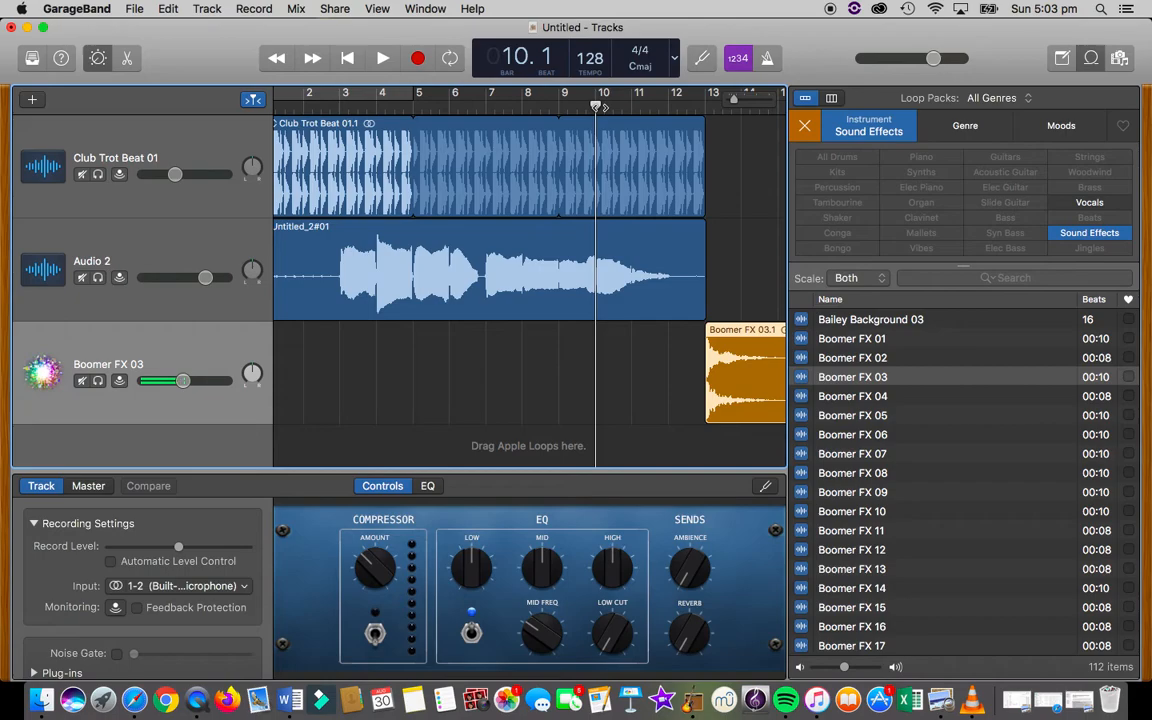
pyautogui.press('space')
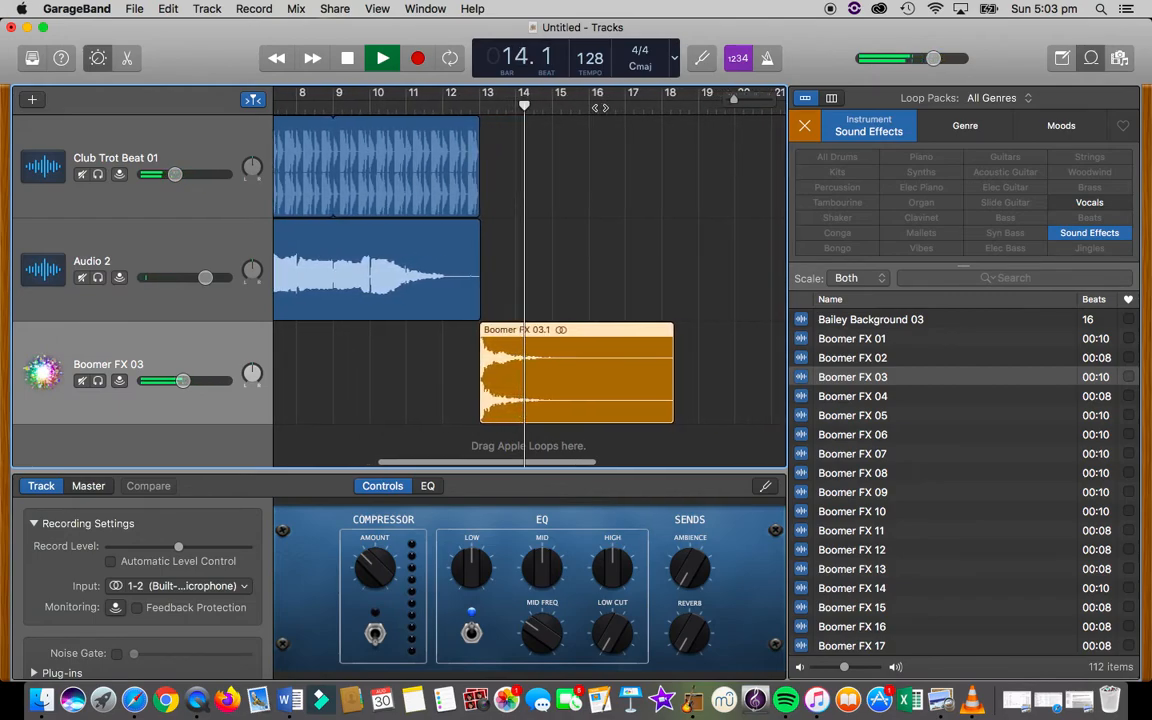
pyautogui.press('space')
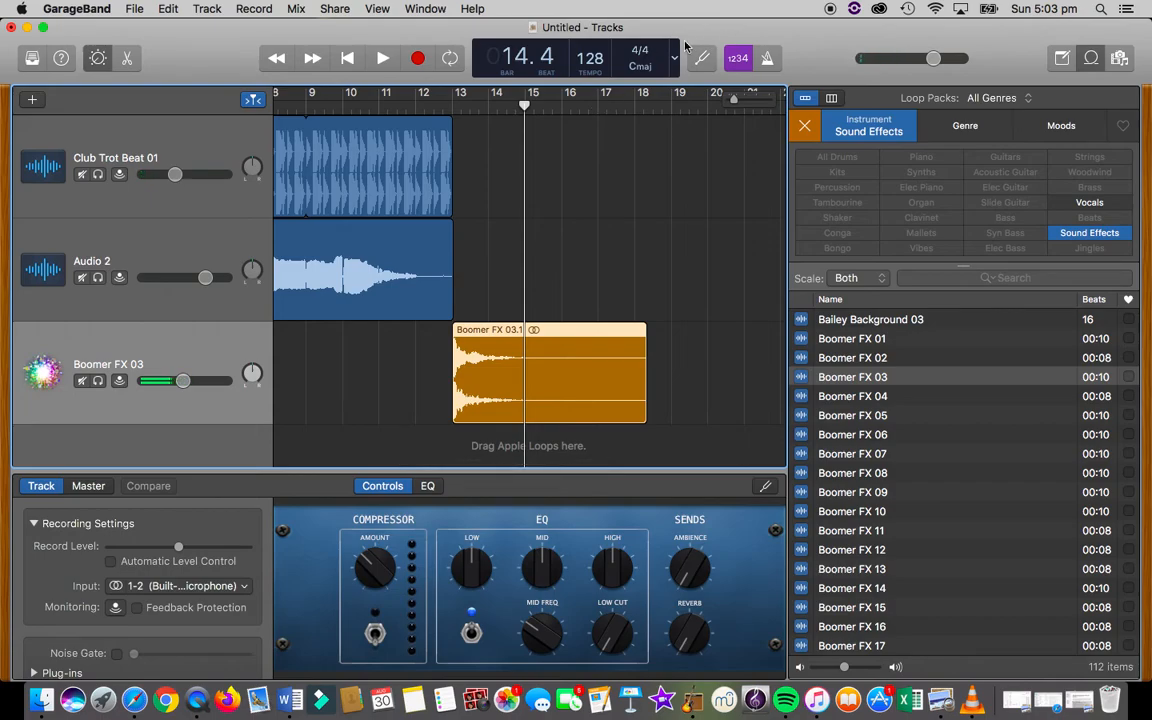
# Step: Start saving the project under a new name in the GarageBand folder, entering "5-note scale" followed by the teacher's name
pyautogui.click(136, 9)
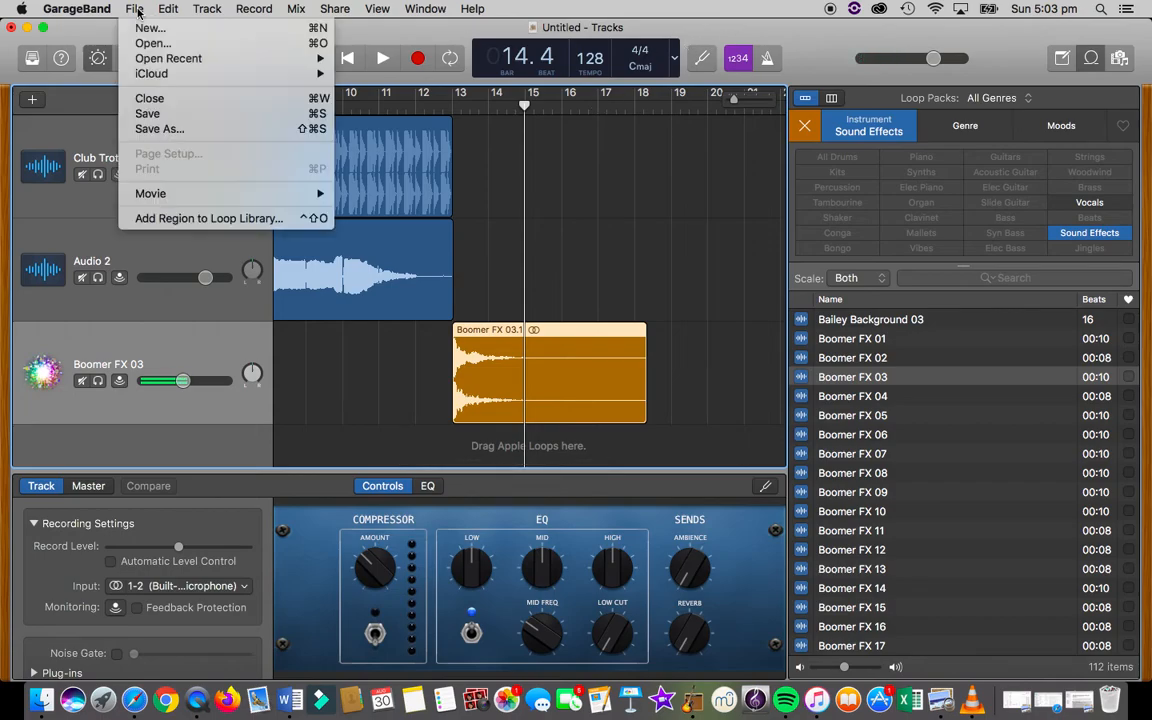
pyautogui.click(166, 131)
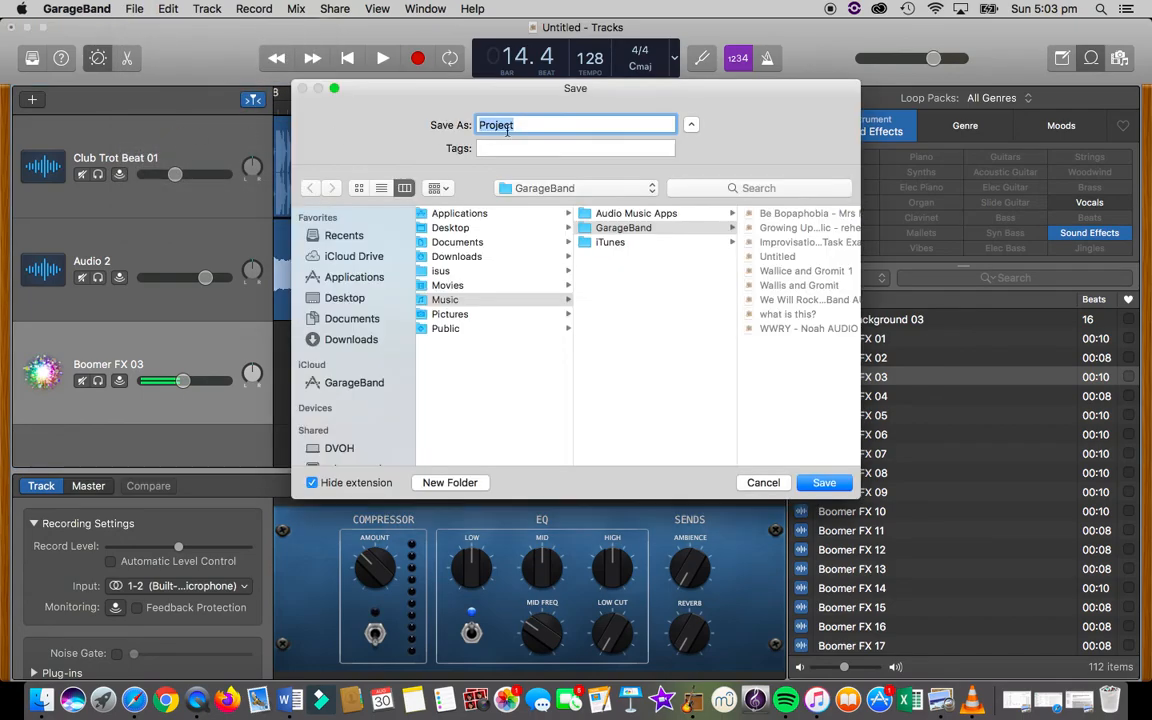
pyautogui.write('%-note scale')
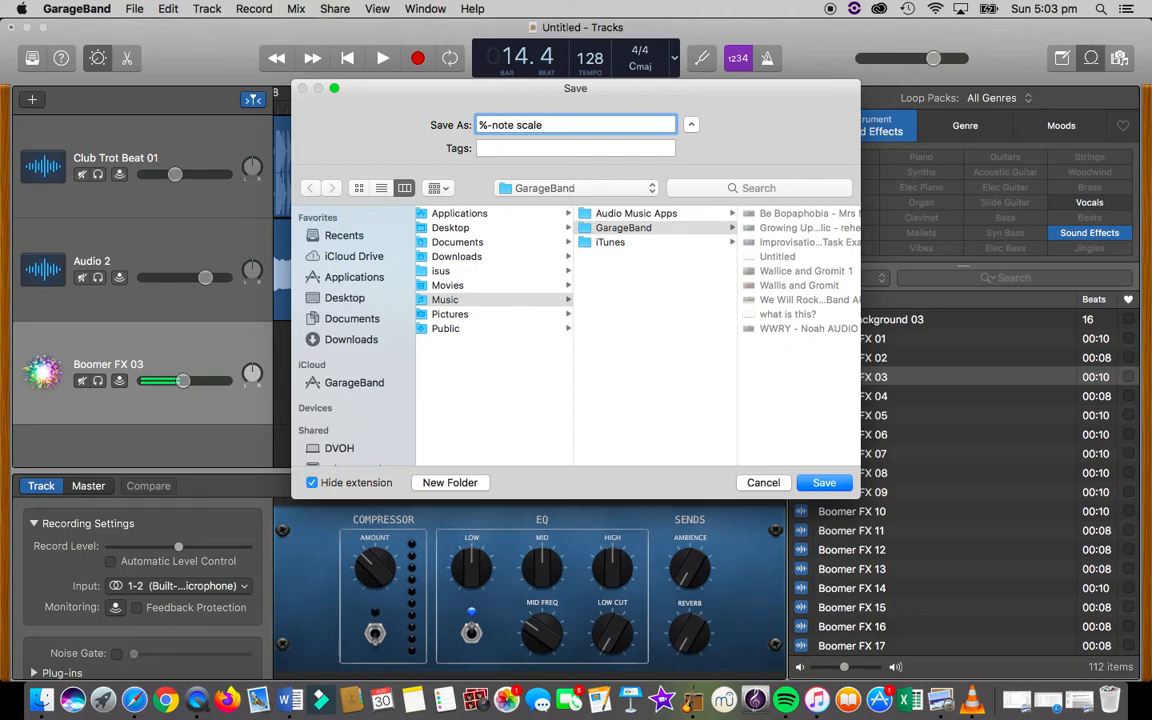
pyautogui.press('BackSpace')
pyautogui.press('BackSpace')
pyautogui.press('BackSpace')
pyautogui.press('BackSpace')
pyautogui.press('BackSpace')
pyautogui.press('BackSpace')
pyautogui.press('BackSpace')
pyautogui.press('BackSpace')
pyautogui.press('BackSpace')
pyautogui.press('BackSpace')
pyautogui.press('BackSpace')
pyautogui.press('BackSpace')
pyautogui.write('5-note scale Mrs Marrie')
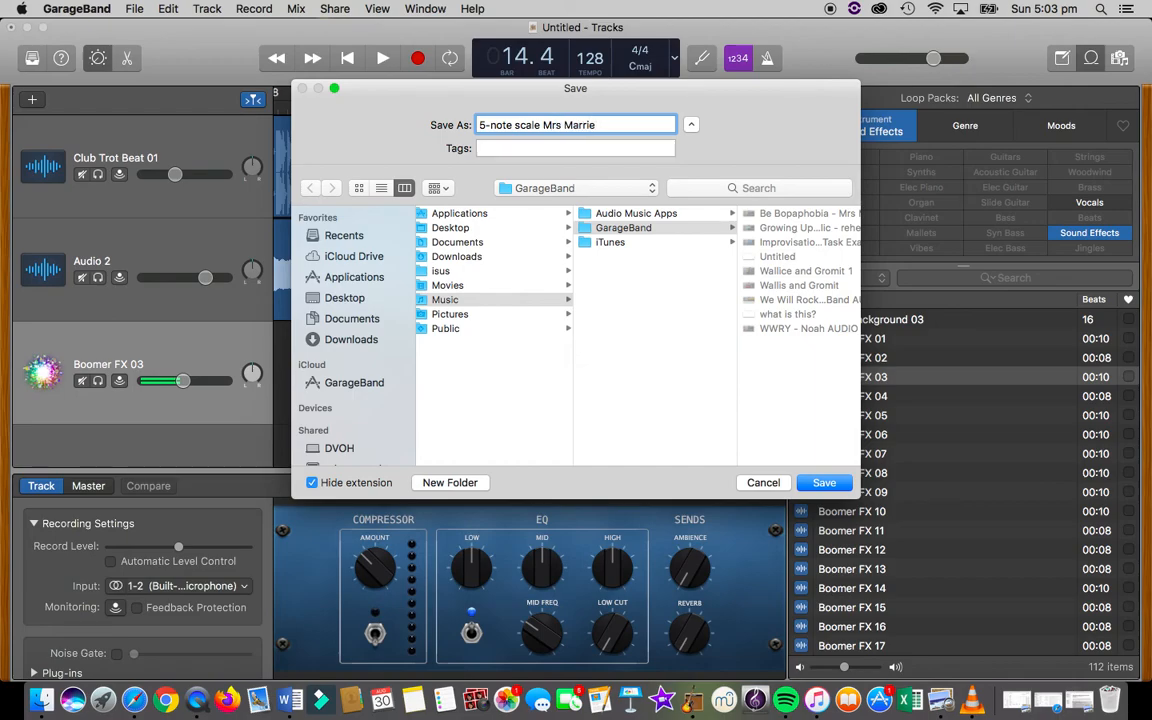